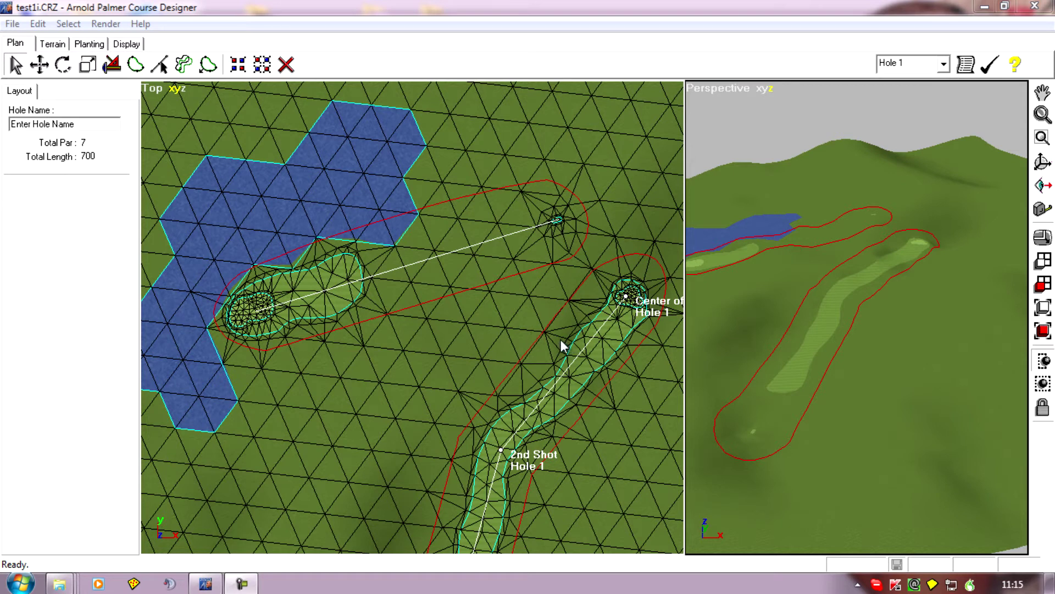
Switch the plan to Hole 2 using the hole dropdown.
mouse_move(560, 335)
right_mouse_down()
mouse_move(552, 313)
mouse_move(535, 335)
right_mouse_up()
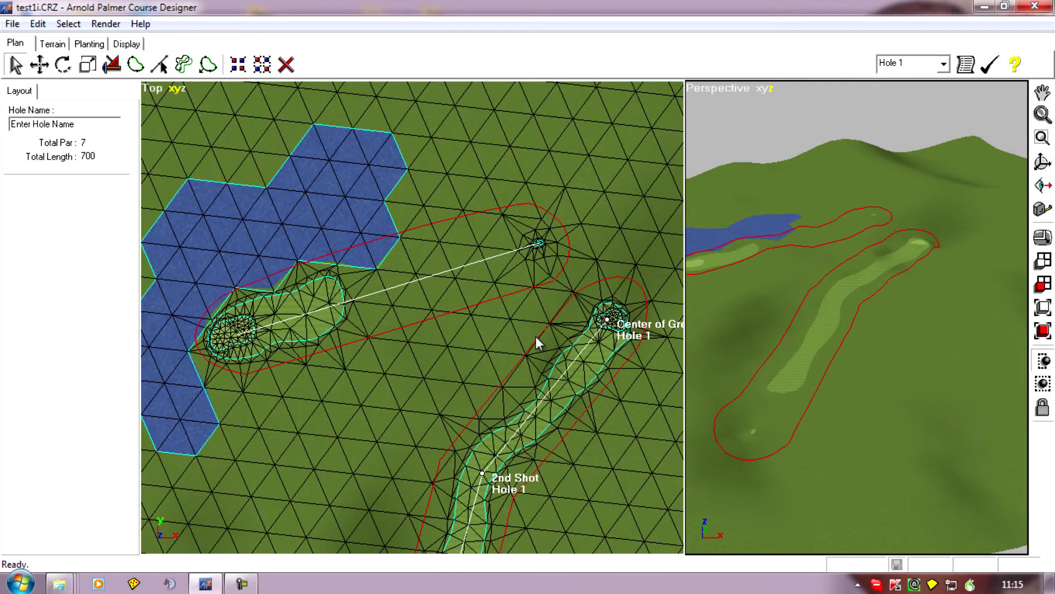
left_click(943, 63)
left_click(913, 102)
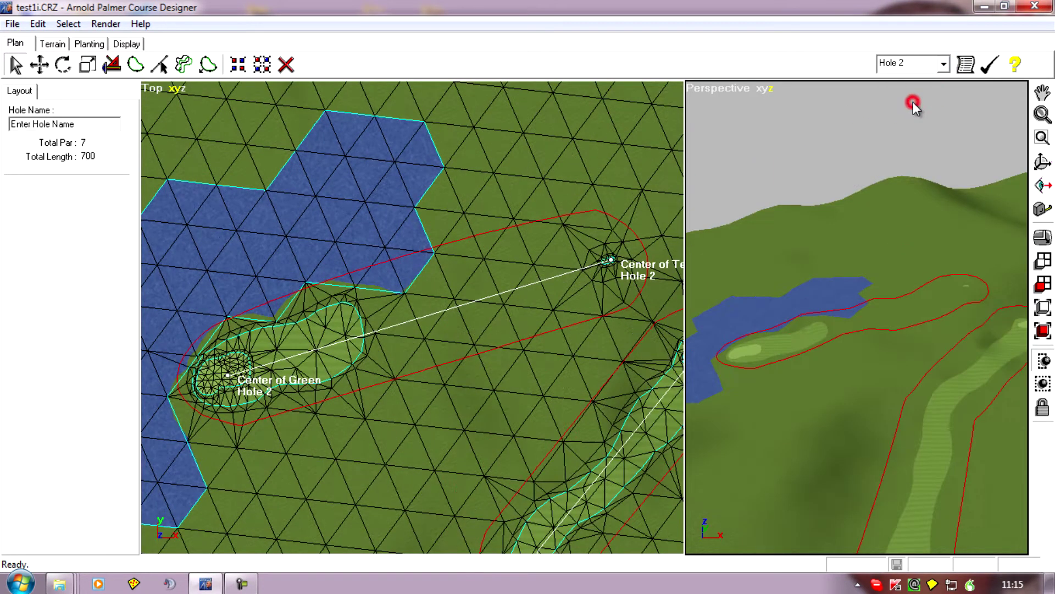
mouse_move(572, 346)
right_mouse_down()
mouse_move(563, 340)
mouse_move(573, 335)
right_mouse_up()
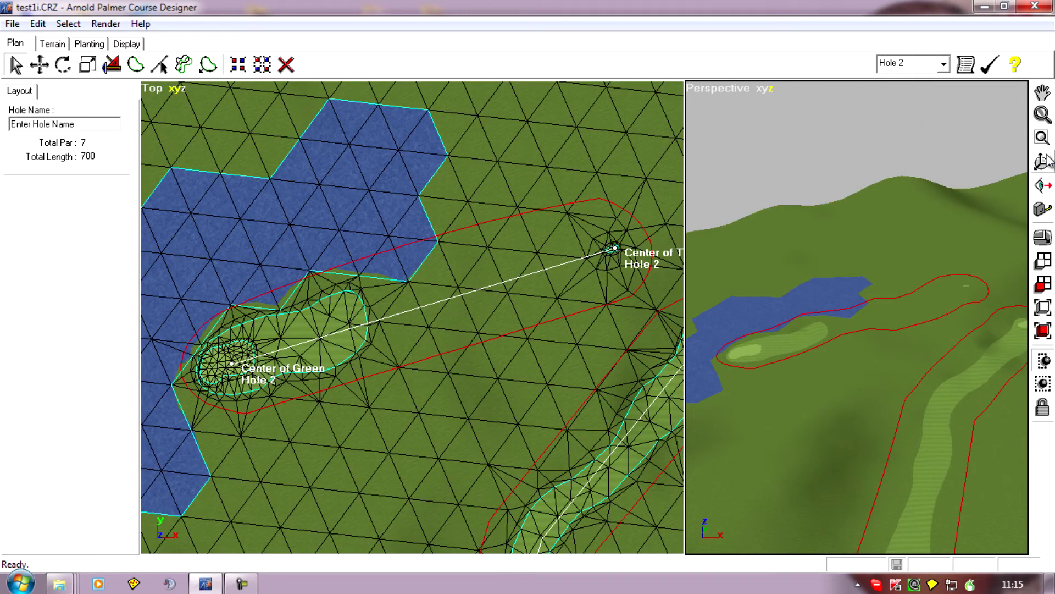
Measure Hole 2's tee-to-green distance, then recentre the view on the hole.
left_click(1043, 210)
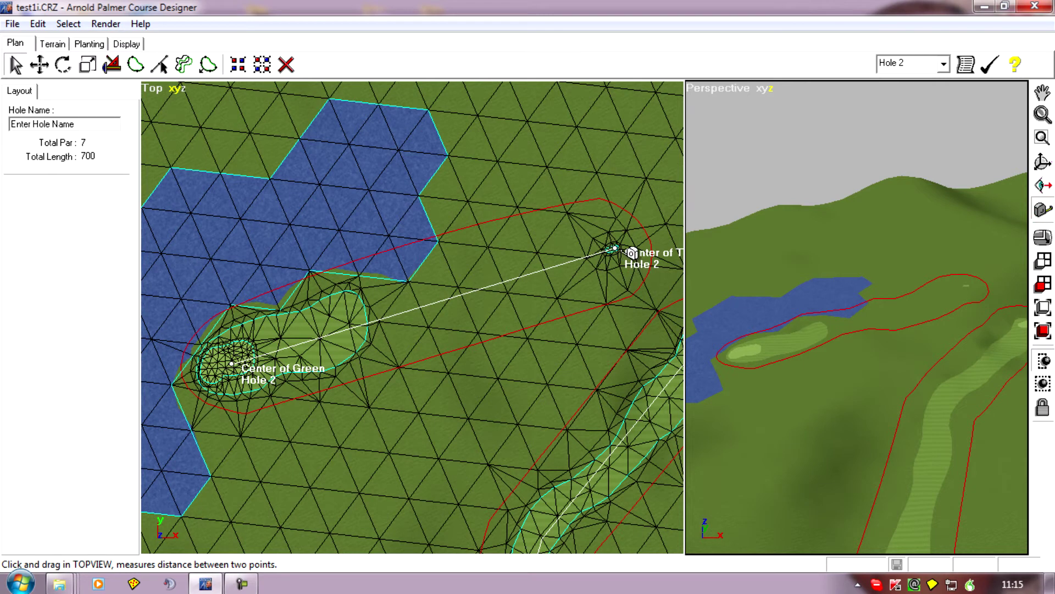
left_click_drag(627, 254, 243, 356)
middle_click_drag(504, 419, 525, 422)
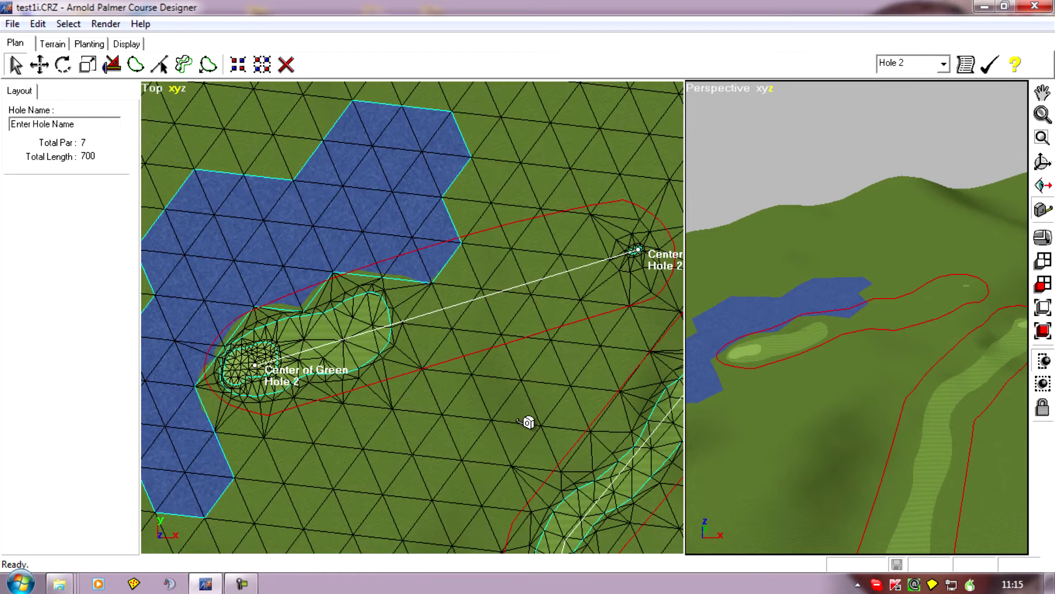
scroll(525, 422, "down", 1)
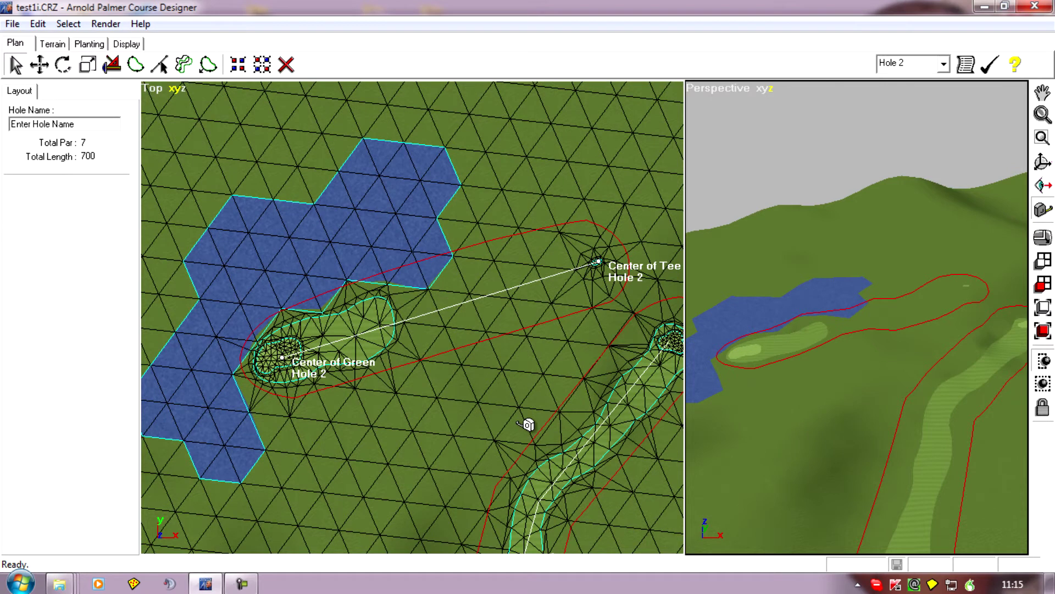
middle_click_drag(582, 419, 557, 431)
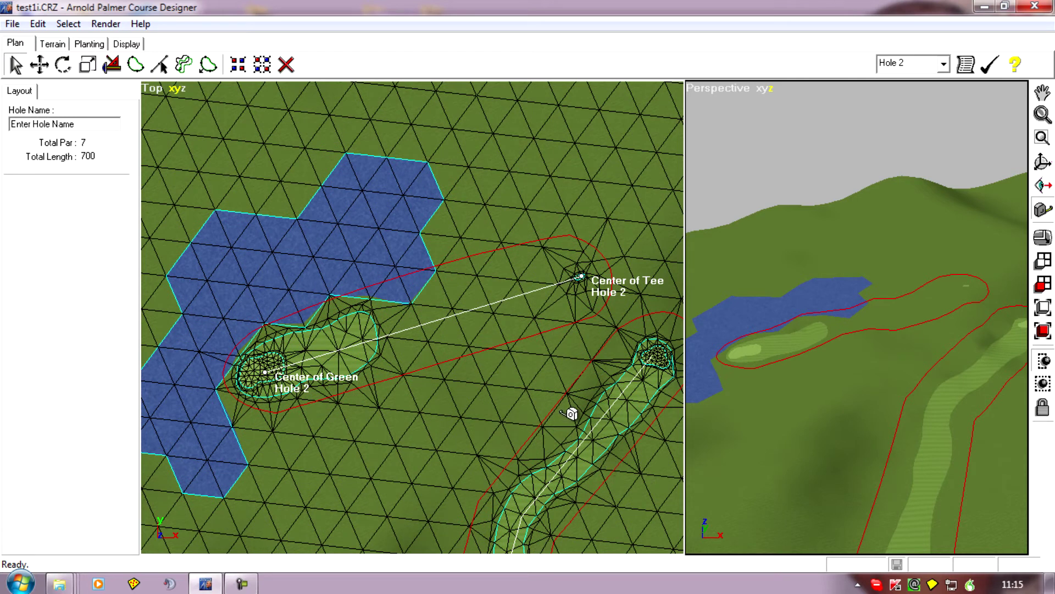
middle_click_drag(560, 408, 560, 408)
scroll(566, 409, "up", 1)
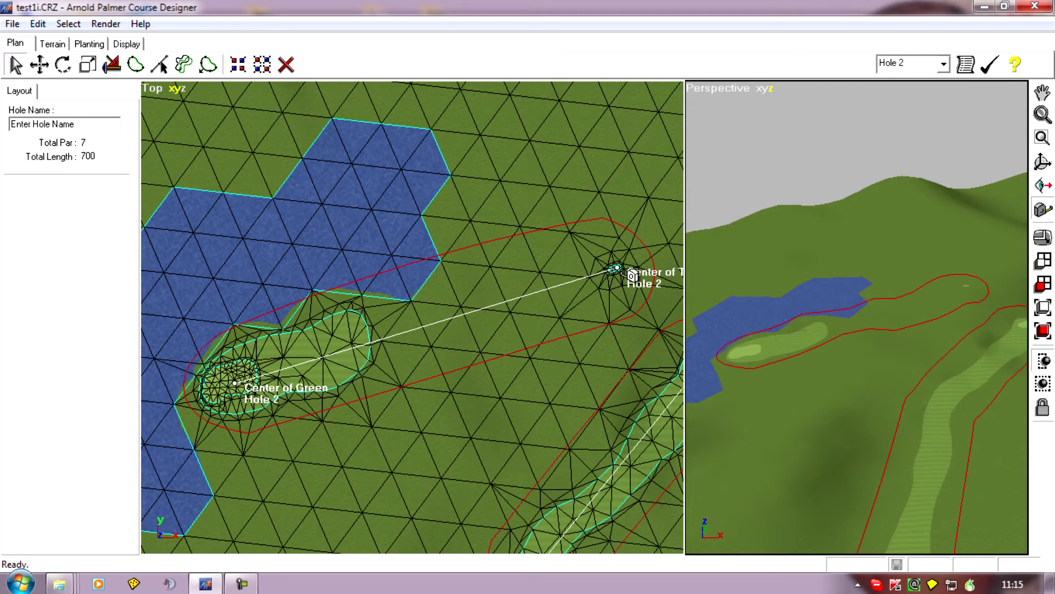
middle_click_drag(572, 423, 492, 432)
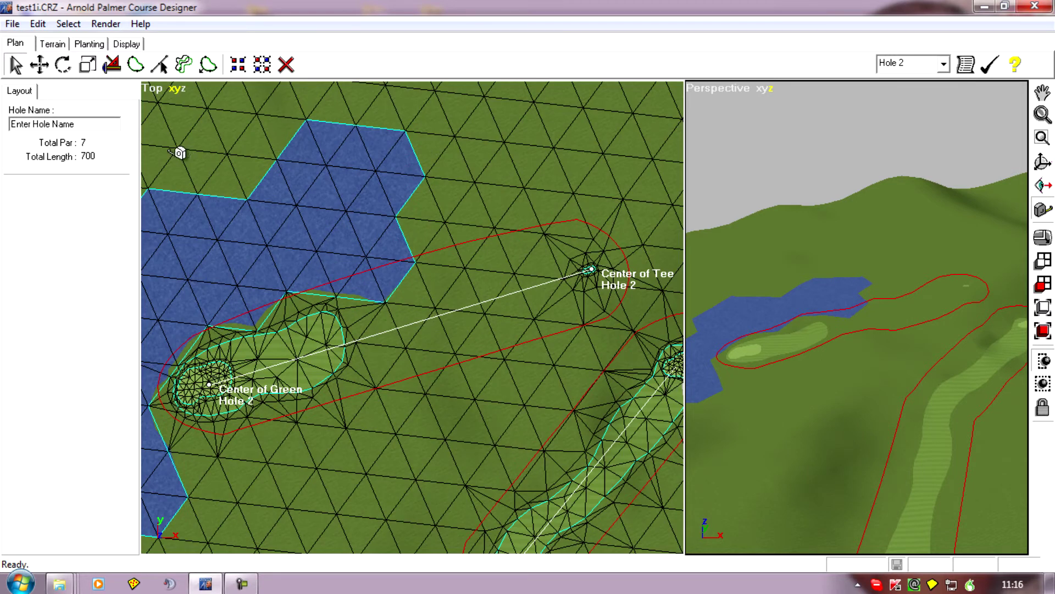
In Move mode, uncheck Lock Tee Center and Lock Green Center.
left_click(39, 65)
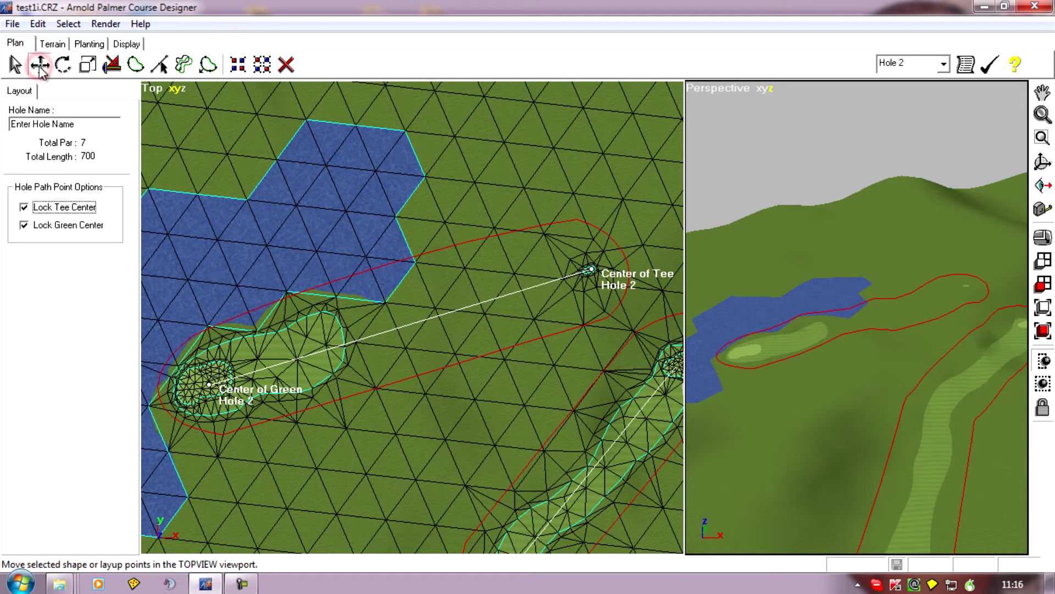
left_click(24, 207)
left_click(24, 225)
Nudge the Center of Green slightly toward the tee, then zoom onto the tee area.
right_click_drag(263, 294, 361, 258)
scroll(364, 269, "up", 3)
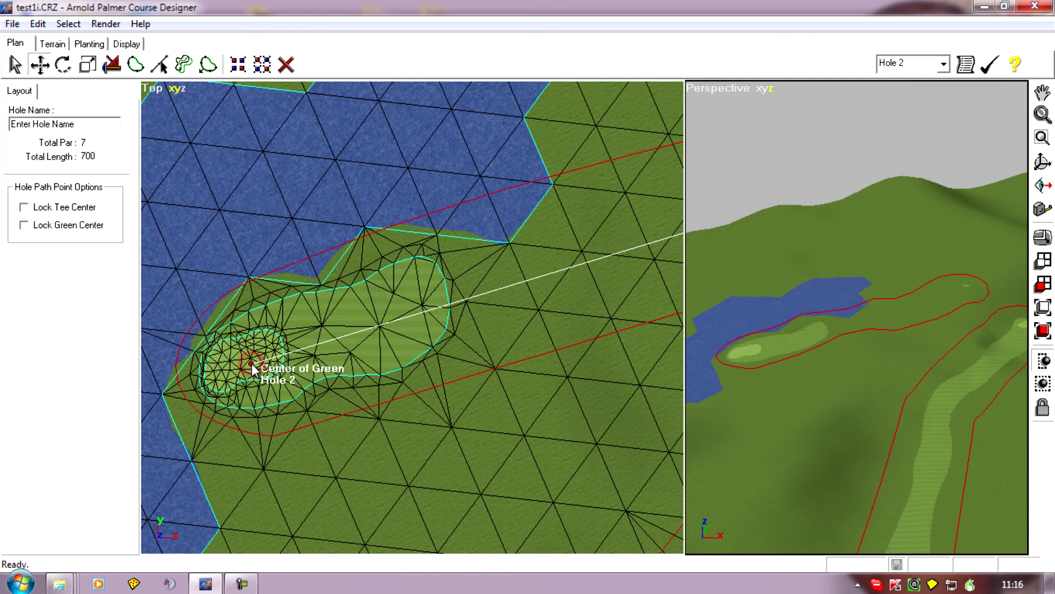
left_click(253, 363)
mouse_move(268, 358)
left_mouse_down()
mouse_move(289, 355)
mouse_move(291, 370)
mouse_move(357, 354)
mouse_move(318, 352)
mouse_move(348, 325)
mouse_move(380, 327)
mouse_move(393, 371)
mouse_move(301, 344)
mouse_move(239, 358)
mouse_move(244, 377)
mouse_move(275, 352)
mouse_move(273, 363)
mouse_move(266, 350)
mouse_move(329, 341)
mouse_move(270, 352)
left_mouse_up()
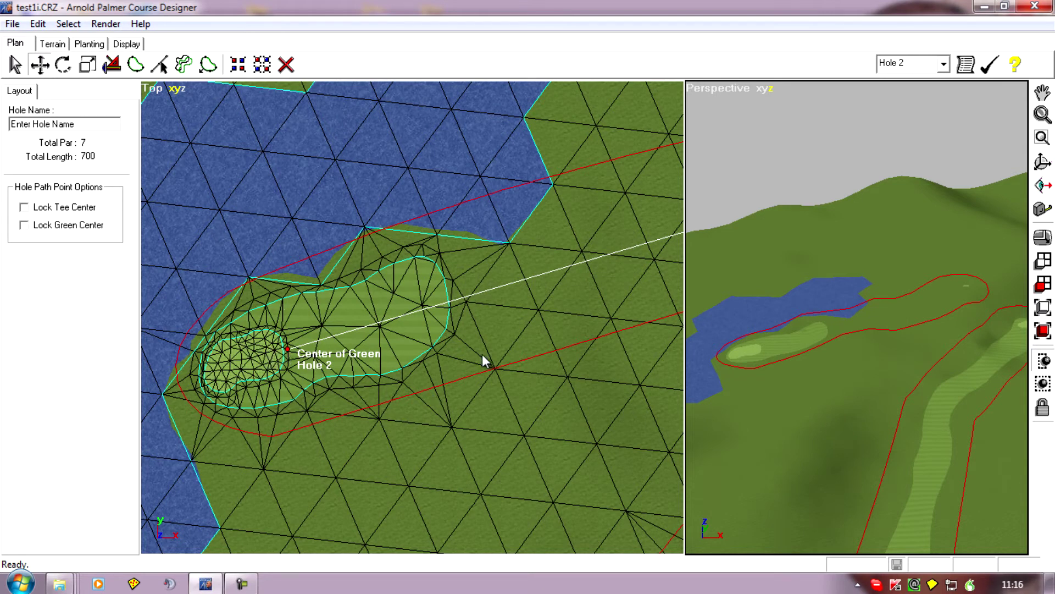
scroll(474, 374, "down", 3)
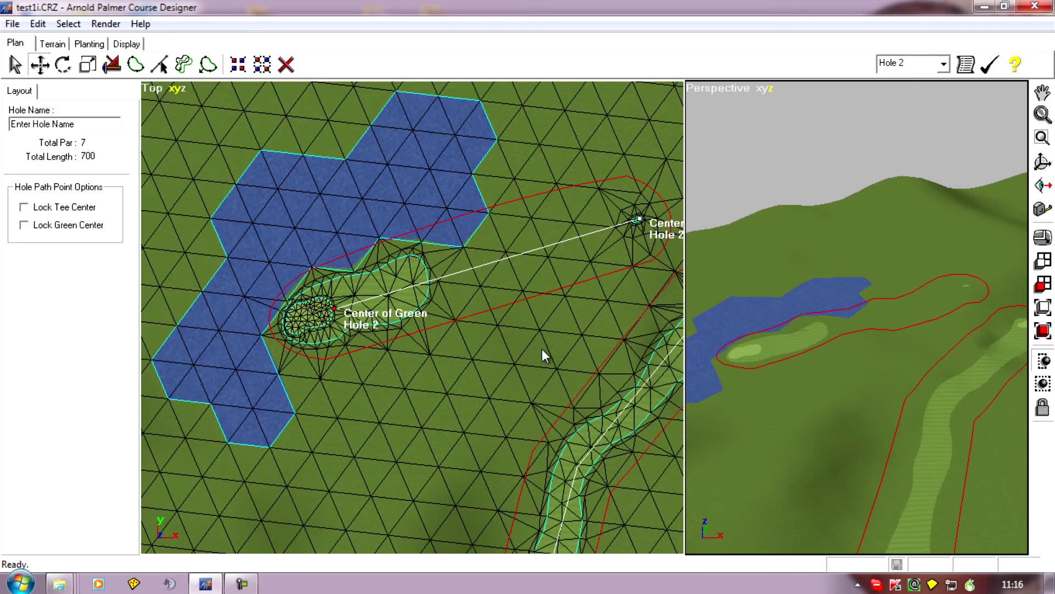
right_click_drag(542, 347, 476, 371)
scroll(541, 346, "up", 3)
right_click_drag(579, 344, 384, 405)
scroll(541, 357, "up", 1)
Plant a Back tee marker in Hole 2's tee area, giving 247 yd at direction 254.
scroll(530, 341, "up", 1)
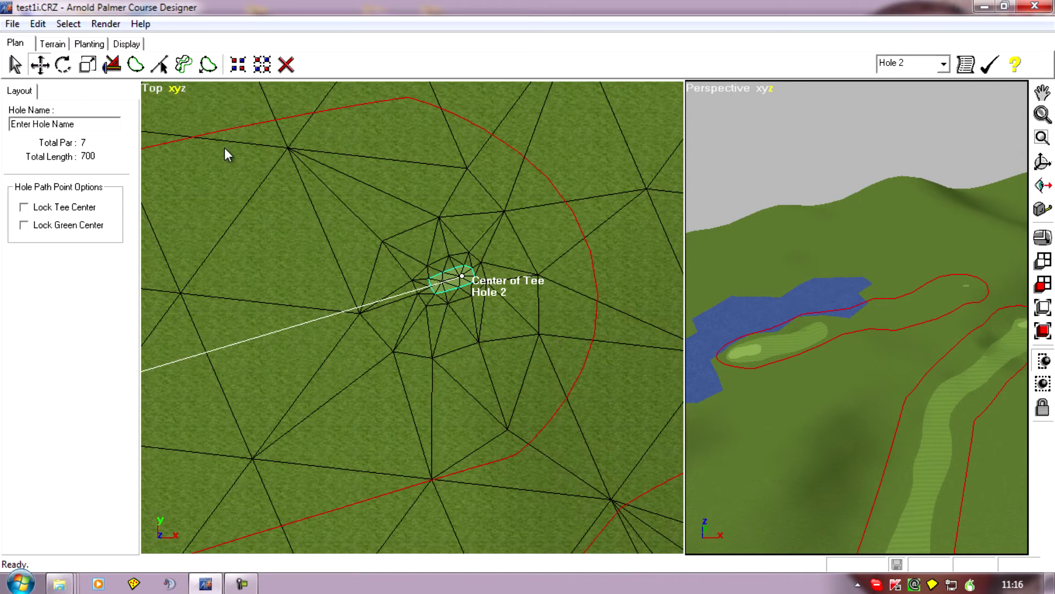
left_click(89, 44)
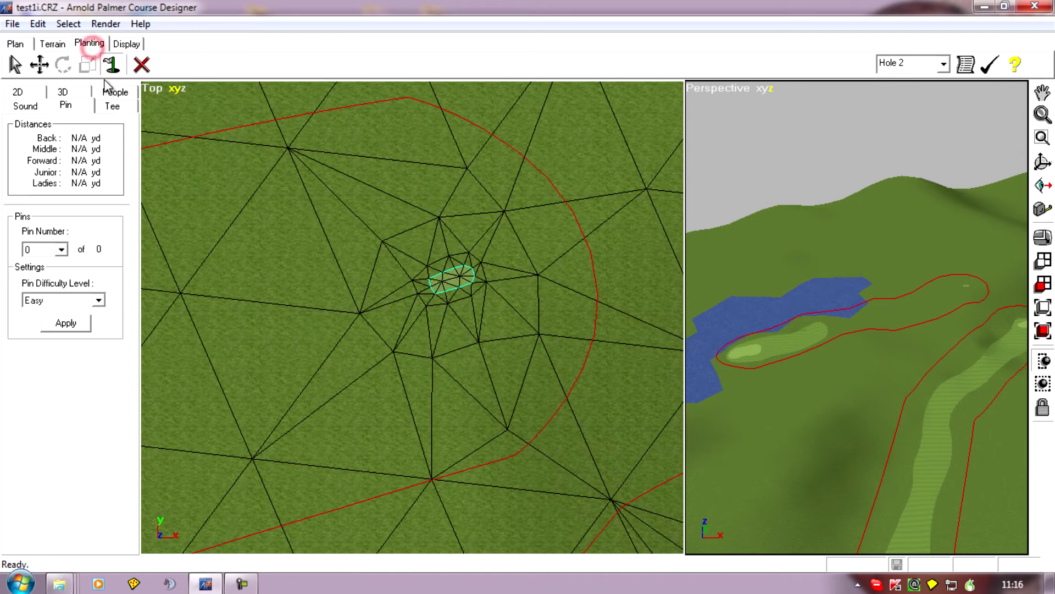
left_click(104, 108)
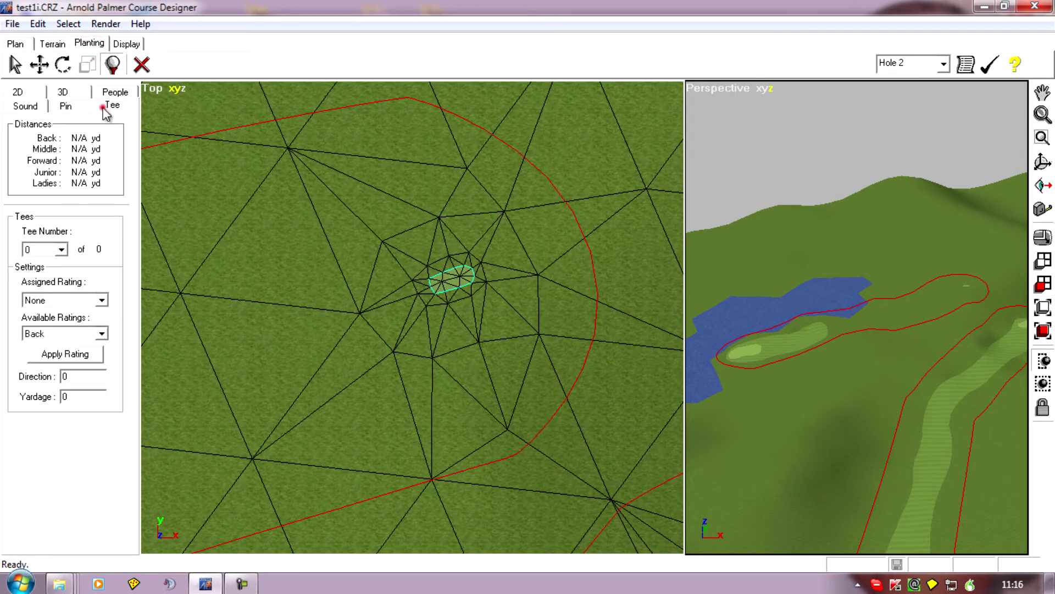
left_click(112, 65)
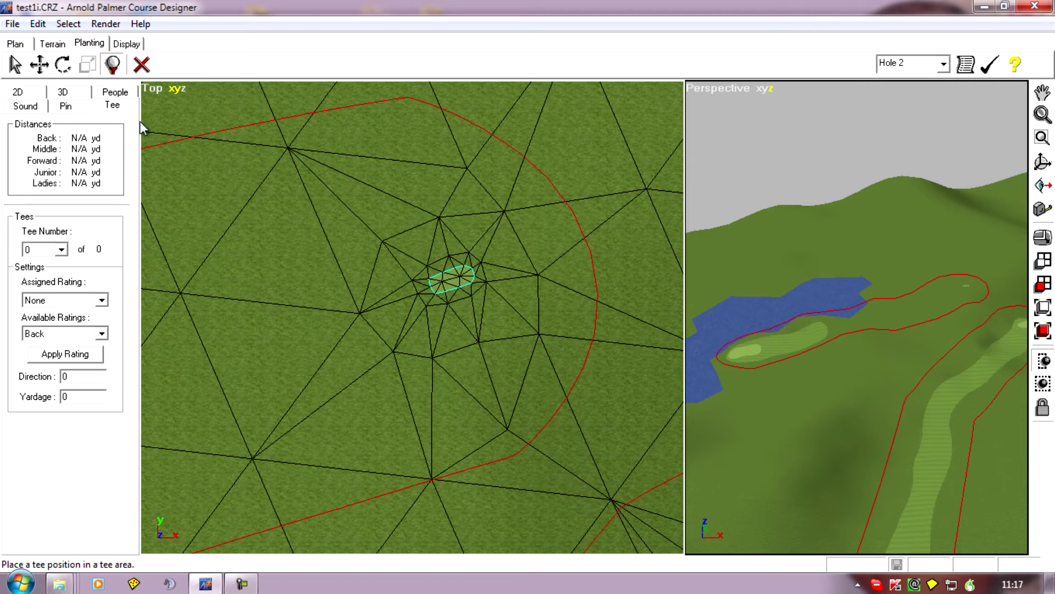
left_click(451, 279)
scroll(374, 233, "up", 2)
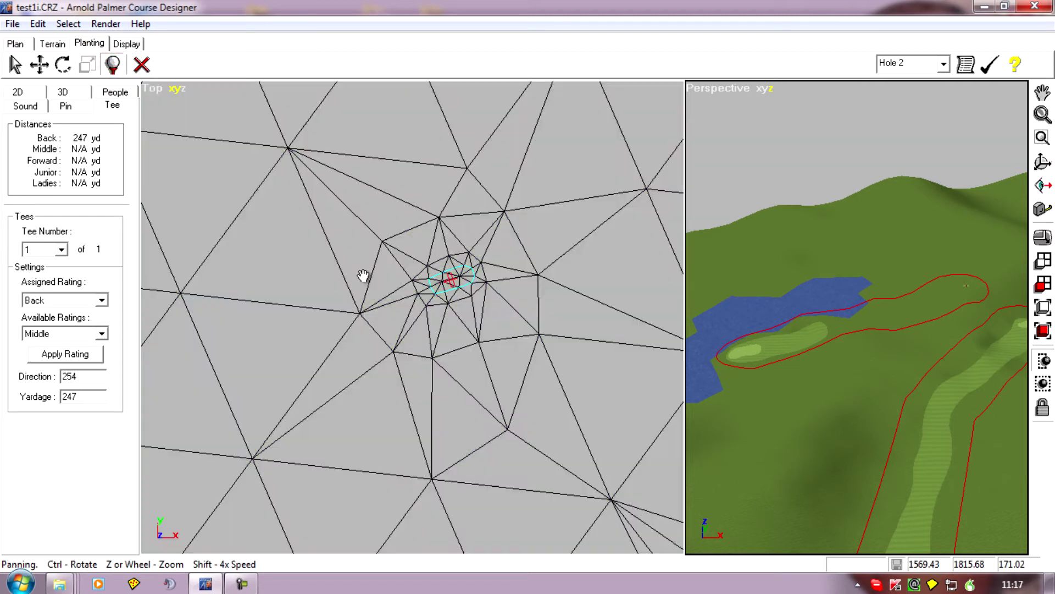
scroll(367, 277, "up", 1)
scroll(364, 269, "down", 3)
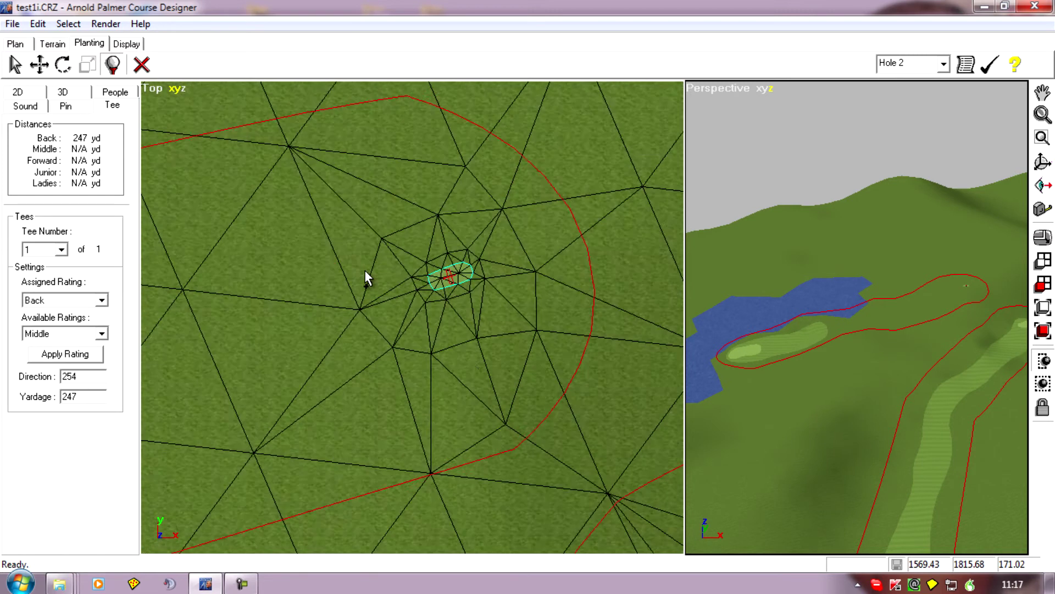
scroll(428, 298, "up", 2)
scroll(428, 298, "down", 2)
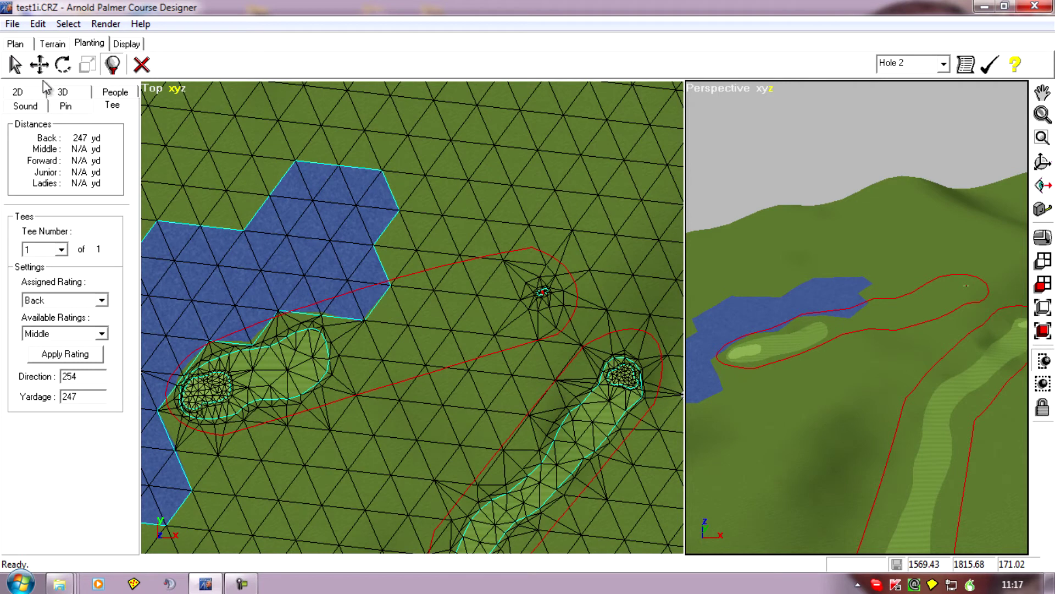
left_click(52, 44)
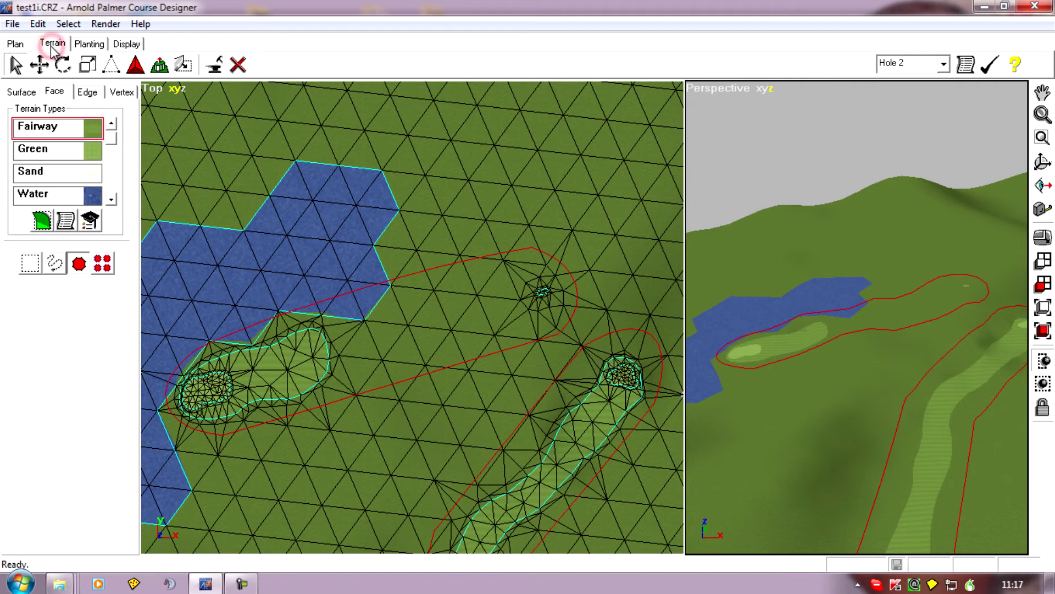
Drag Hole 2's Center of Tee toward the green and adjust the green centre, making total length 682.
left_click(15, 43)
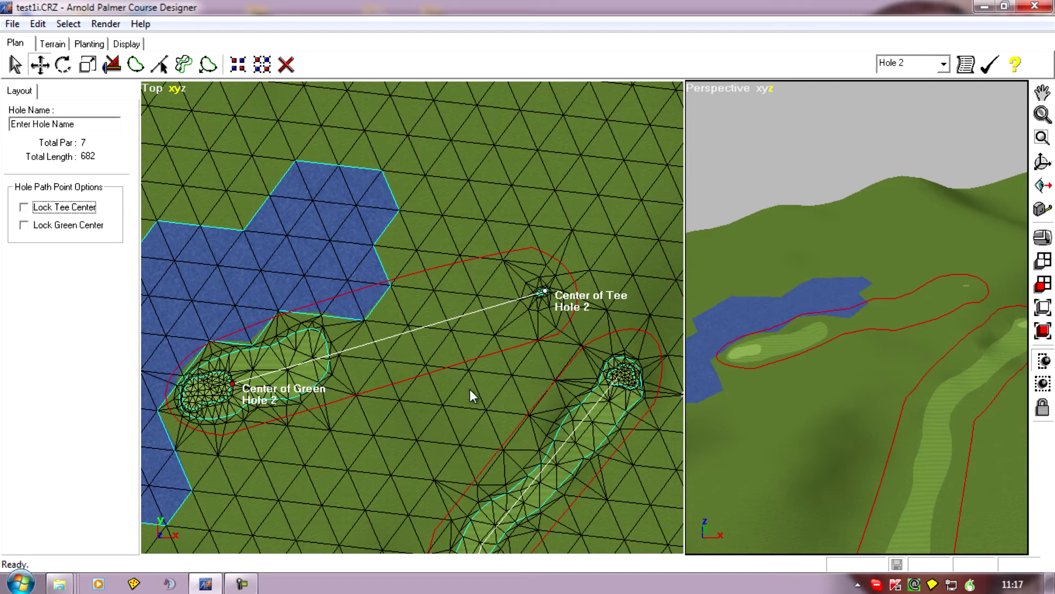
left_click(545, 290)
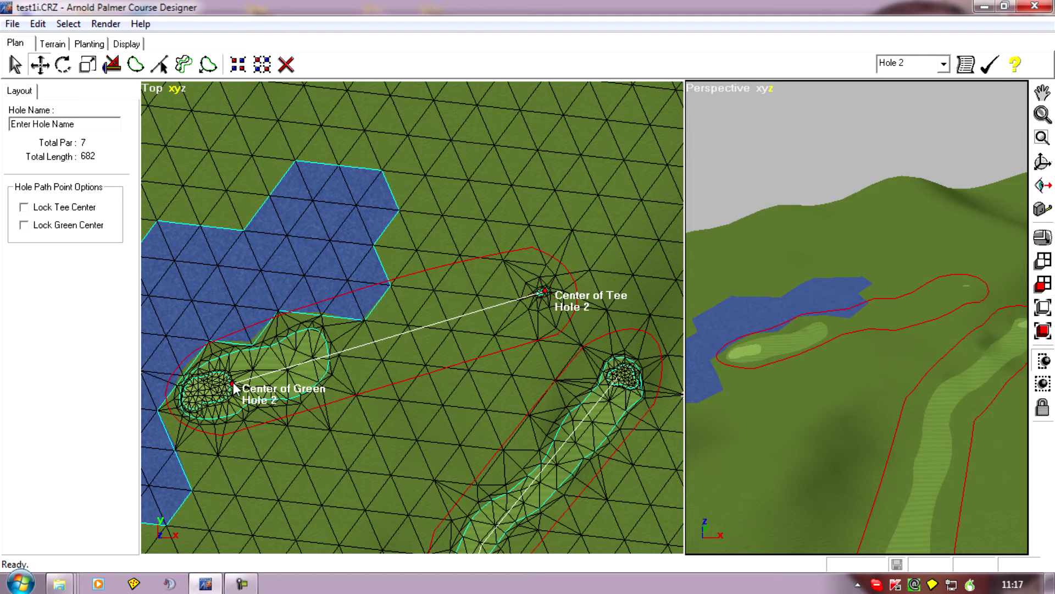
left_click_drag(234, 389, 206, 389)
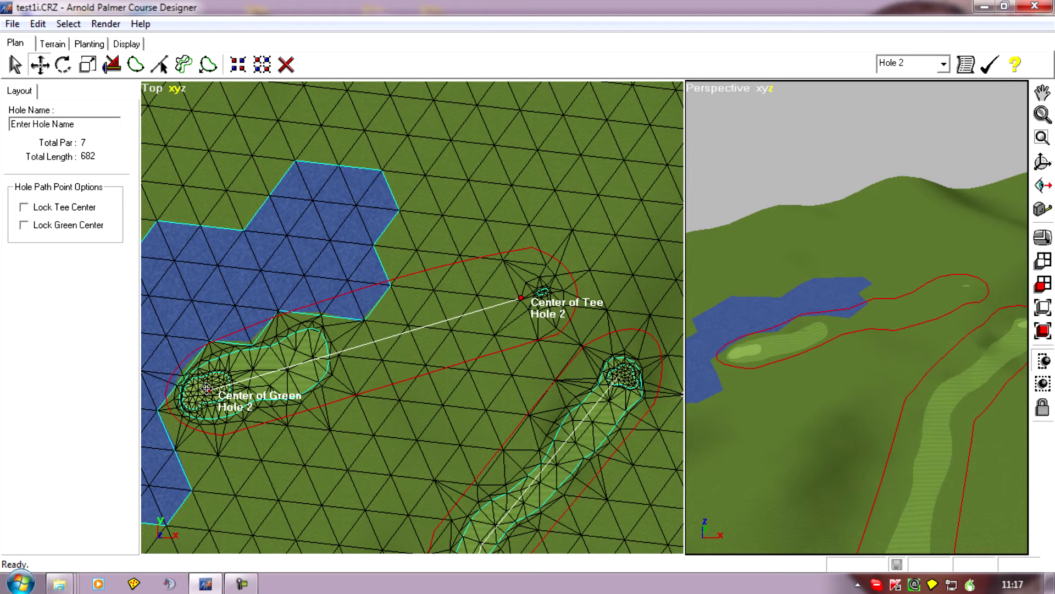
left_click_drag(206, 388, 208, 390)
right_click_drag(472, 391, 514, 333)
right_click_drag(453, 358, 423, 398)
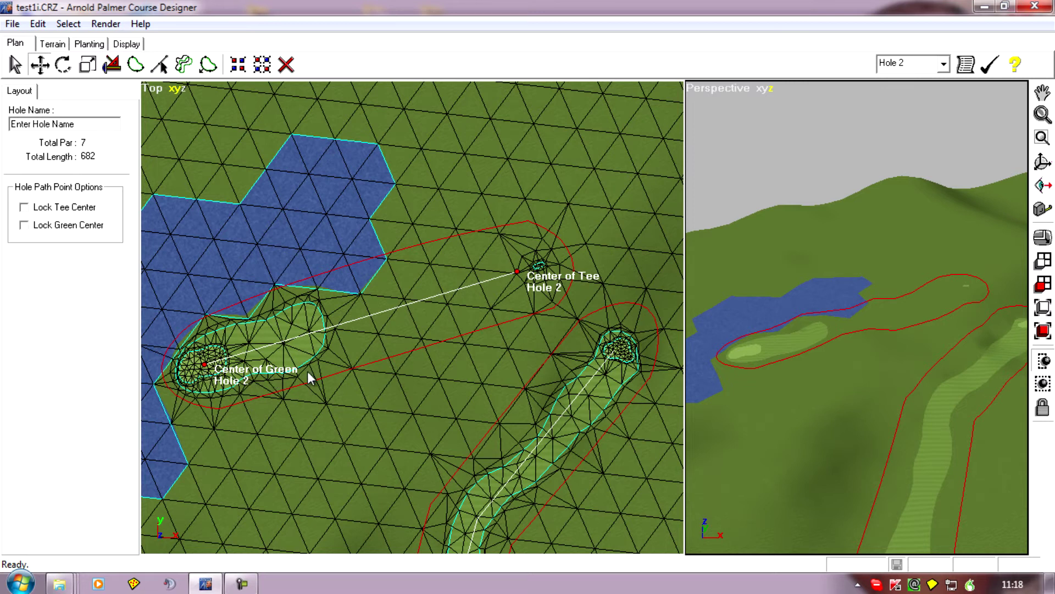
scroll(541, 291, "up", 3)
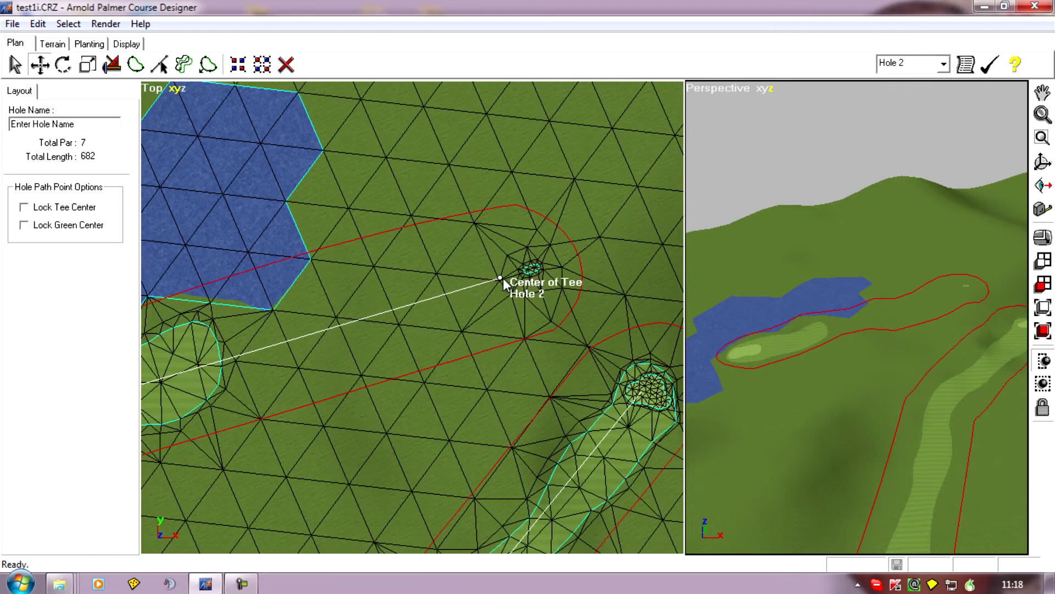
scroll(486, 336, "up", 3)
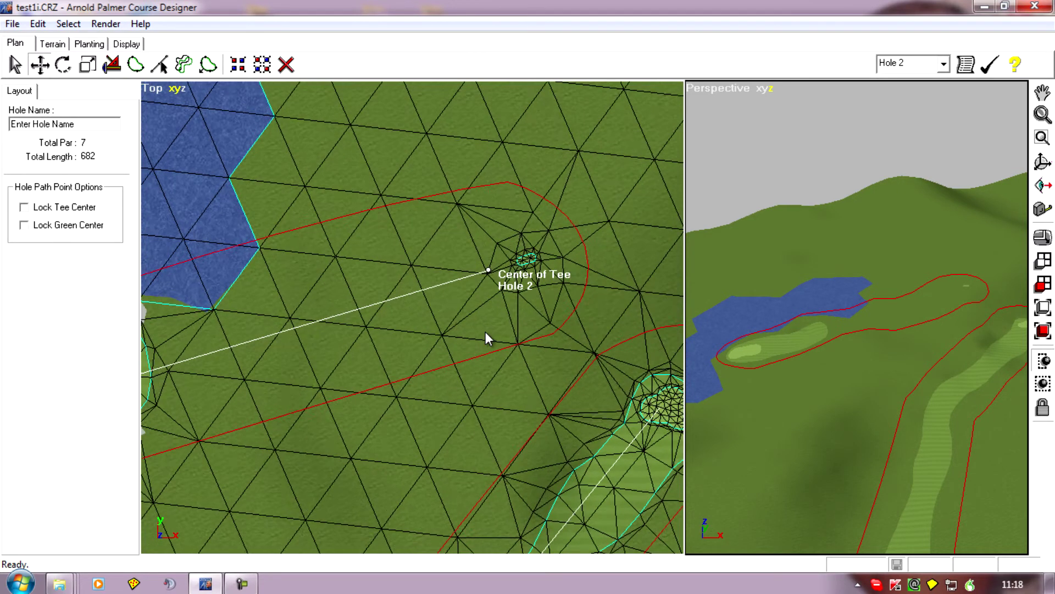
middle_click_drag(486, 331, 460, 347)
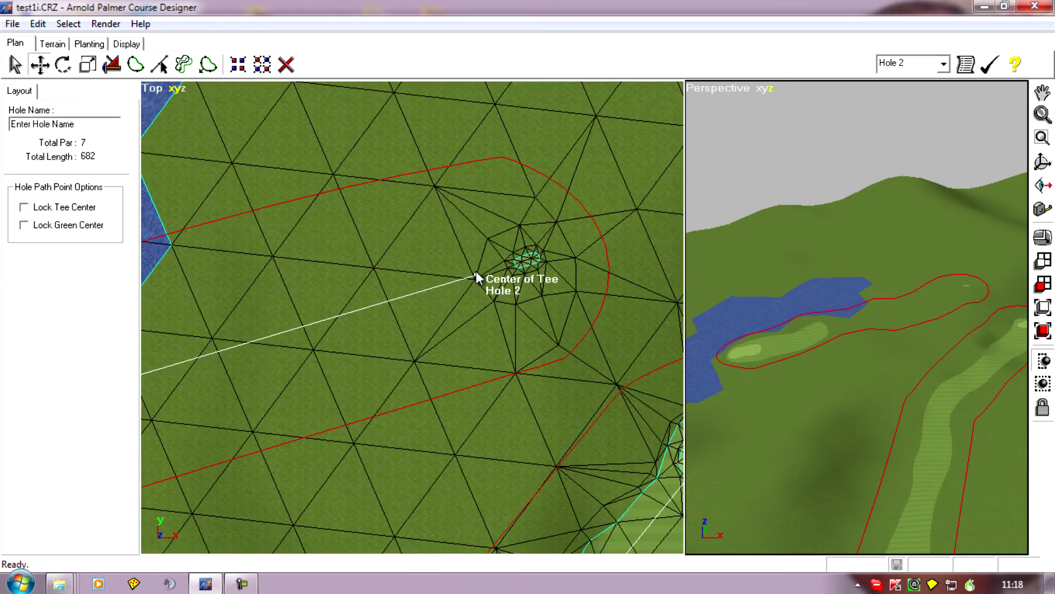
scroll(318, 409, "down", 3)
middle_click_drag(317, 410, 470, 376)
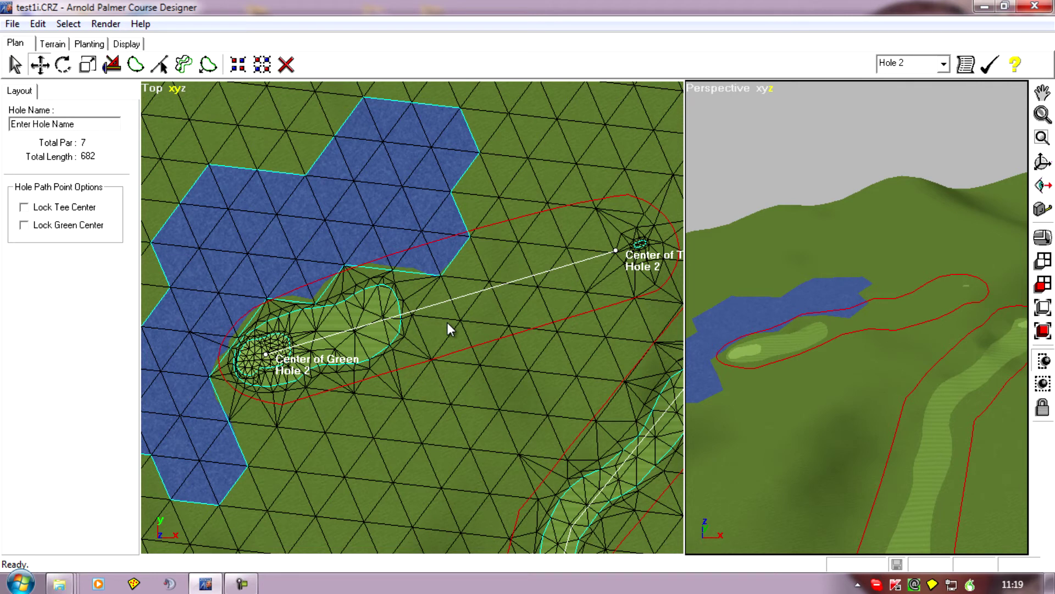
mouse_move(349, 448)
middle_mouse_down()
mouse_move(435, 419)
mouse_move(454, 431)
mouse_move(416, 448)
mouse_move(418, 489)
mouse_move(312, 466)
mouse_move(352, 453)
middle_mouse_up()
scroll(516, 438, "up", 3)
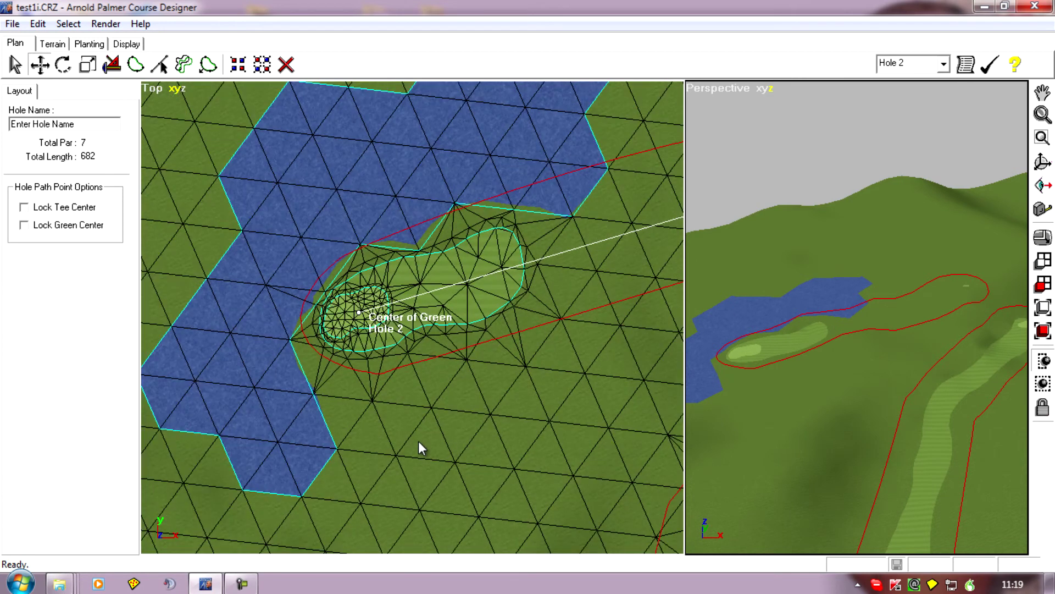
middle_click_drag(418, 440, 372, 470)
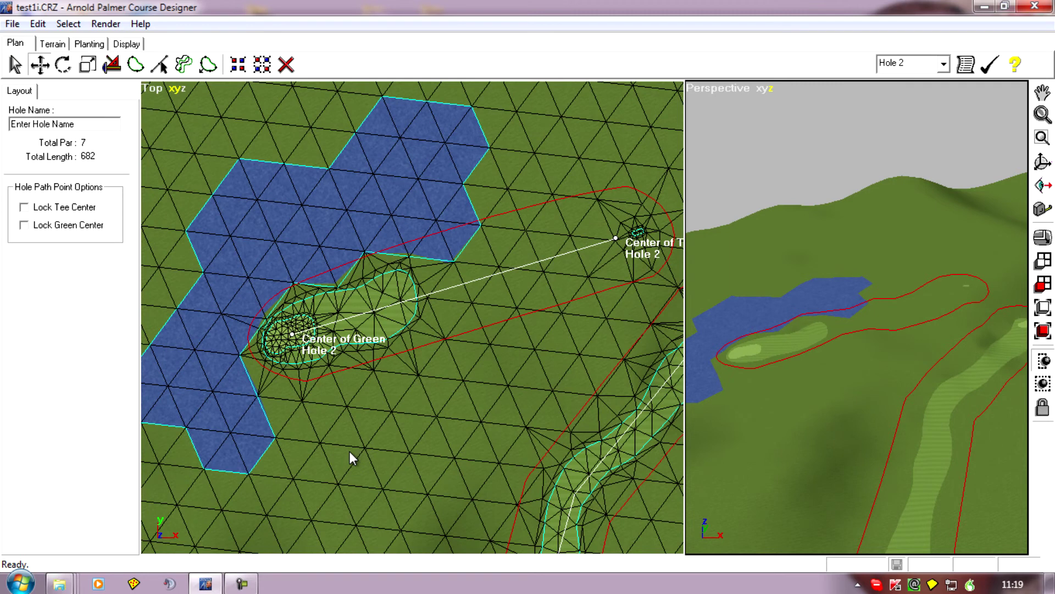
middle_click_drag(367, 473, 427, 437)
scroll(384, 443, "up", 3)
scroll(324, 418, "up", 2)
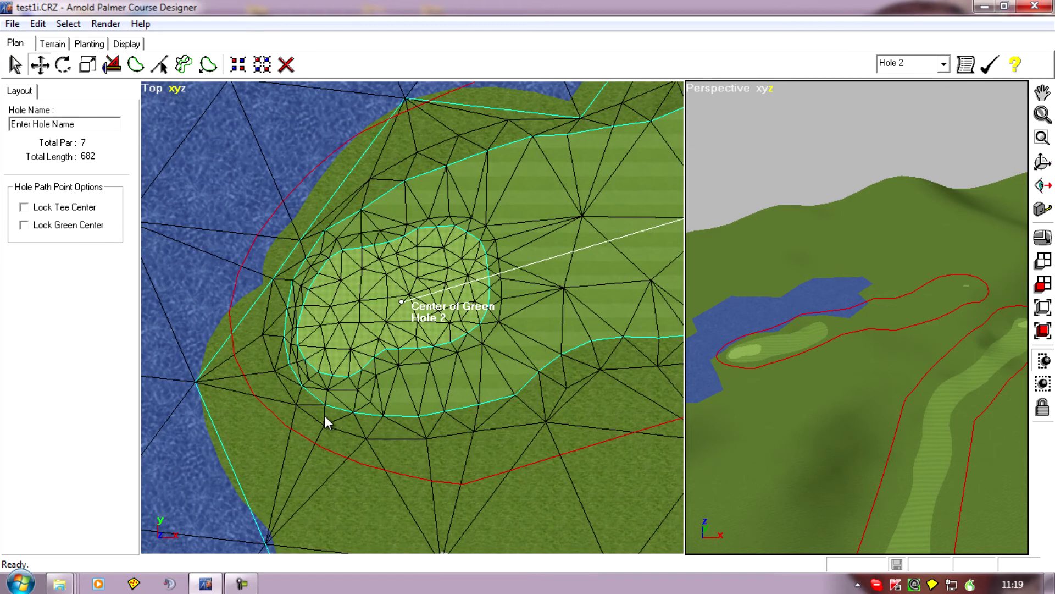
scroll(325, 416, "down", 5)
middle_click_drag(567, 434, 402, 484)
scroll(402, 484, "down", 1)
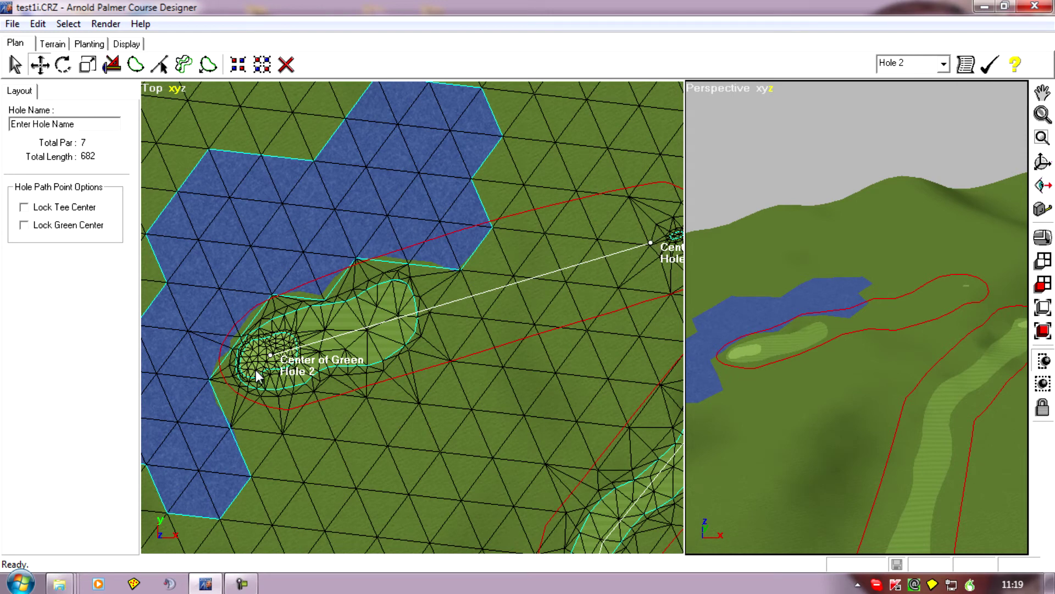
right_click_drag(274, 384, 424, 406)
scroll(480, 423, "up", 3)
scroll(332, 331, "down", 3)
scroll(610, 312, "down", 3)
right_click_drag(636, 299, 431, 355)
scroll(465, 365, "up", 5)
scroll(431, 355, "up", 3)
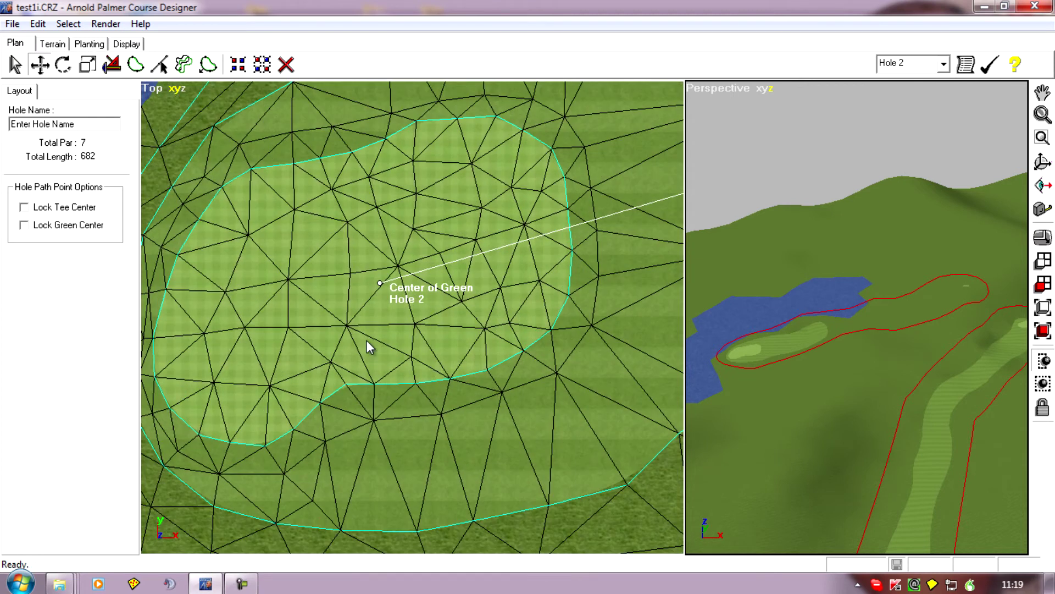
Plant test pins on Hole 2's green, dismissing the invalid-location warnings.
left_click(84, 44)
left_click(66, 105)
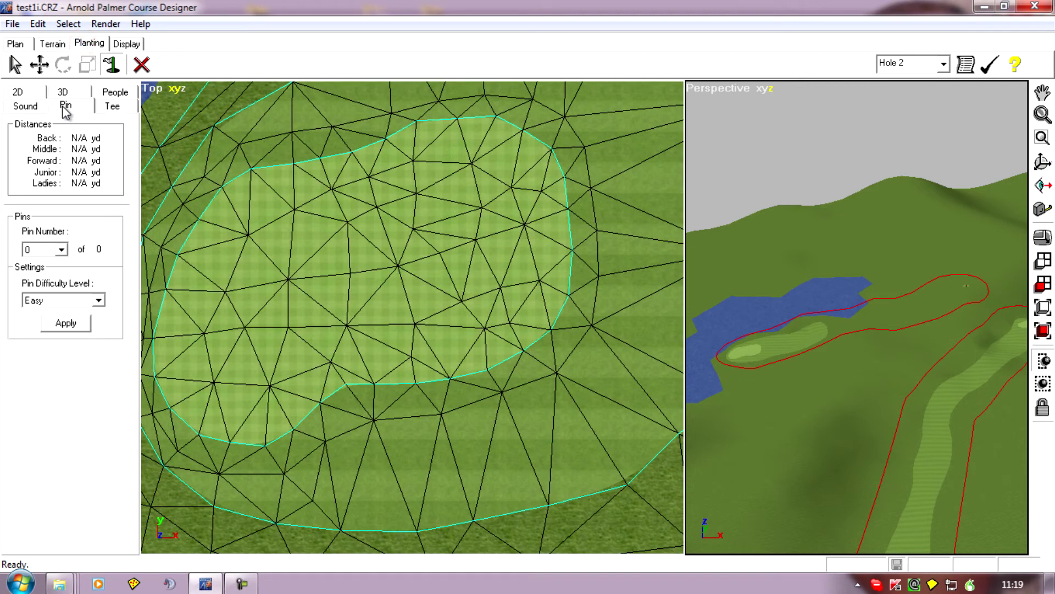
left_click(114, 66)
left_click(269, 277)
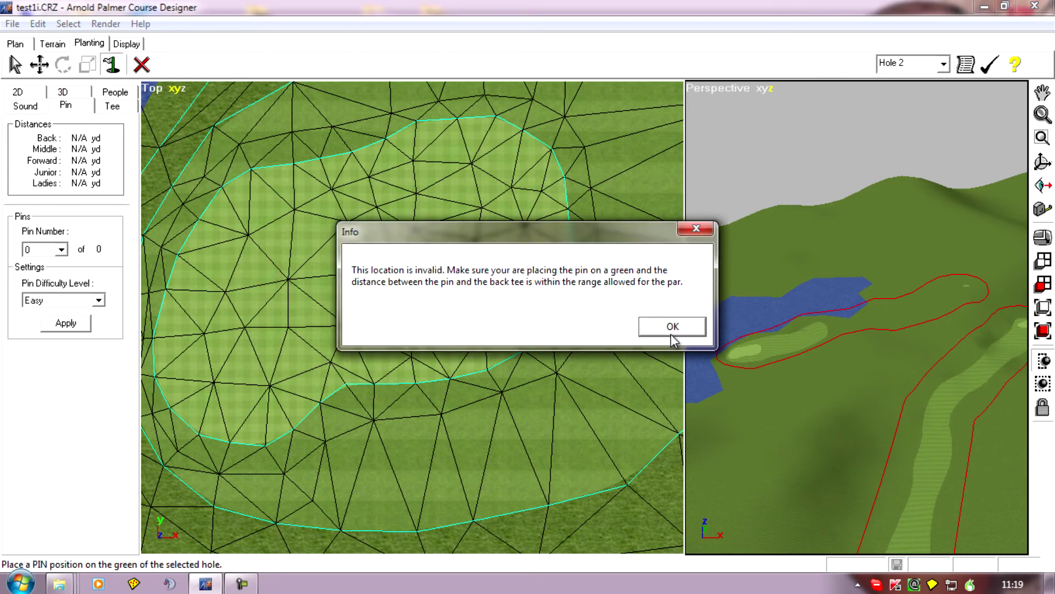
left_click(671, 330)
left_click(240, 350)
left_click(669, 332)
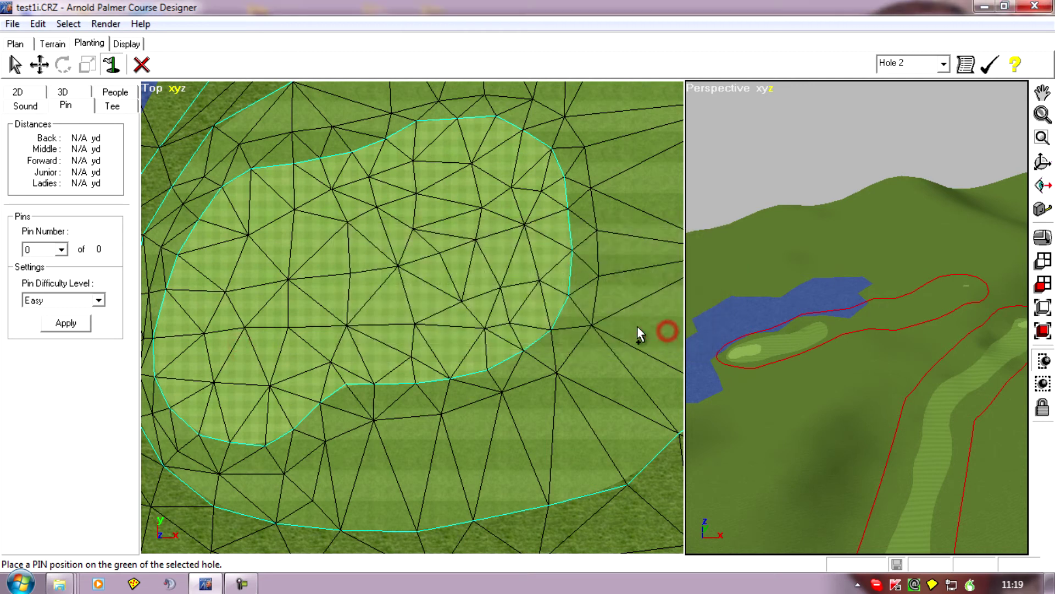
left_click(519, 185)
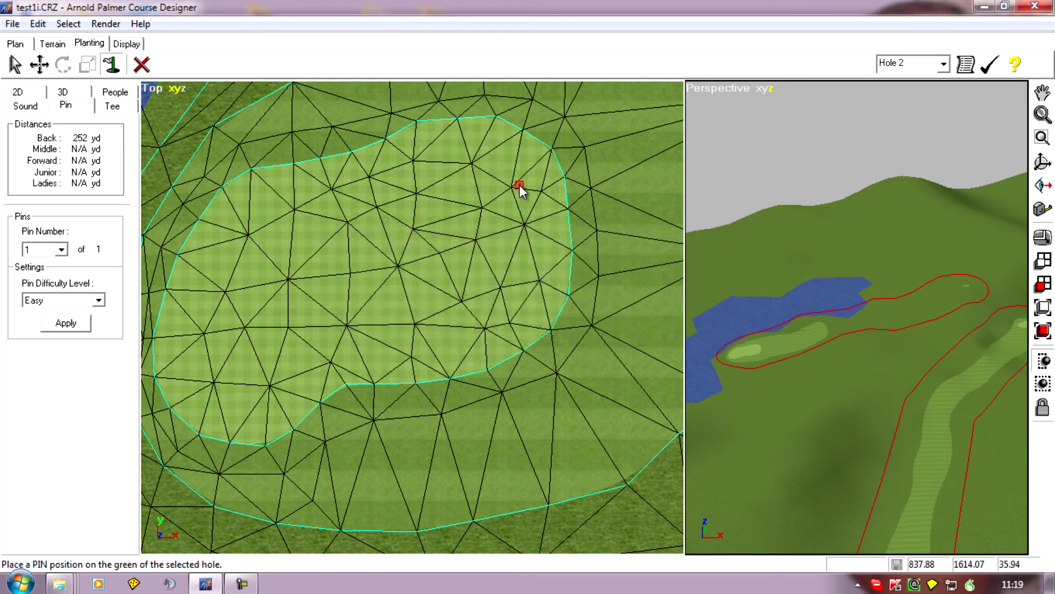
left_click(383, 281)
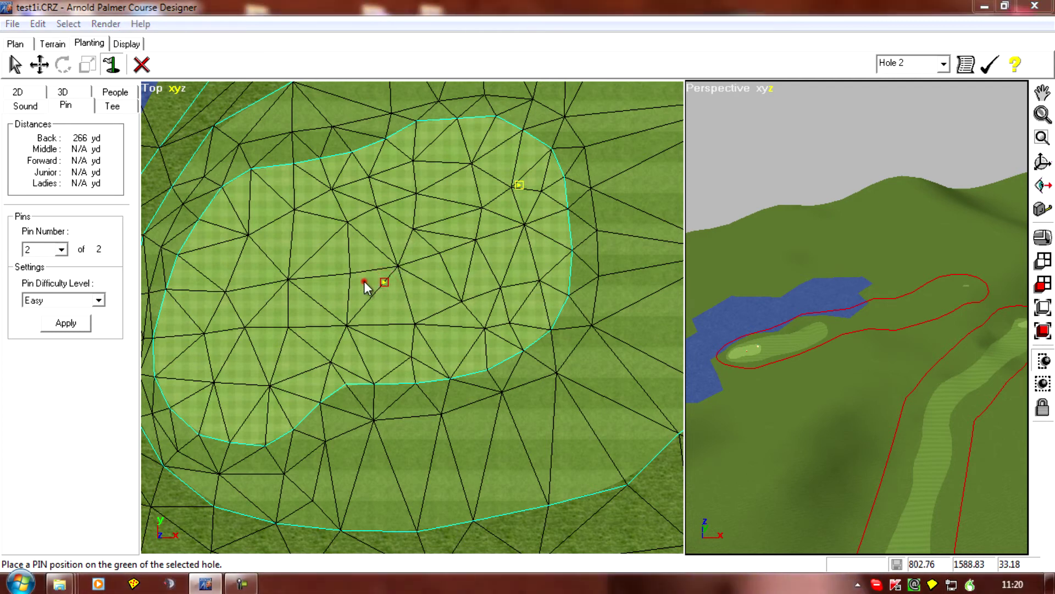
left_click(662, 325)
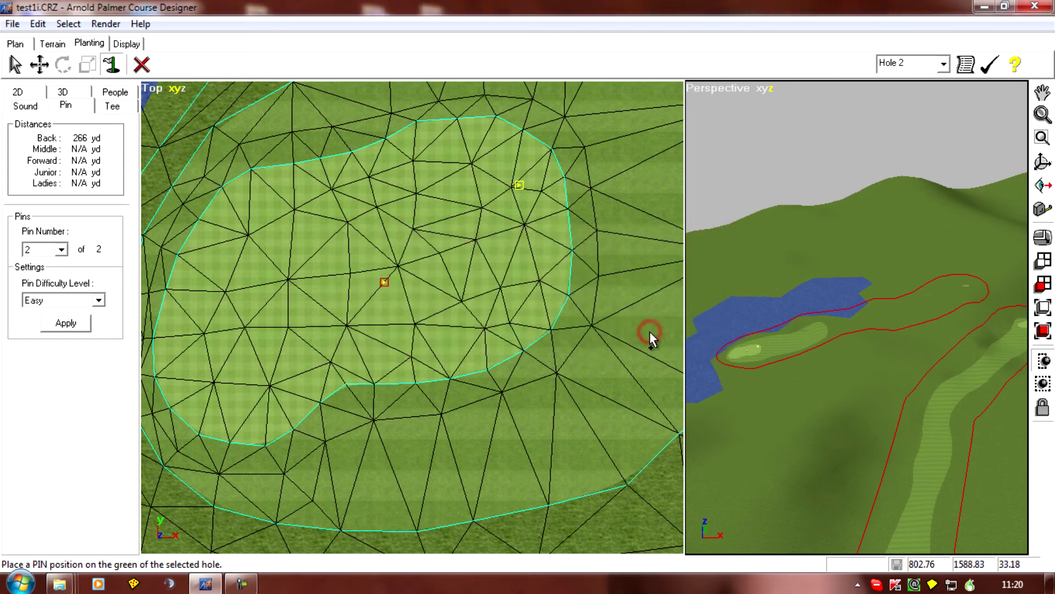
Undo both pin plants with Edit > Undo Pin Plant, leaving 0 pins.
left_click(38, 24)
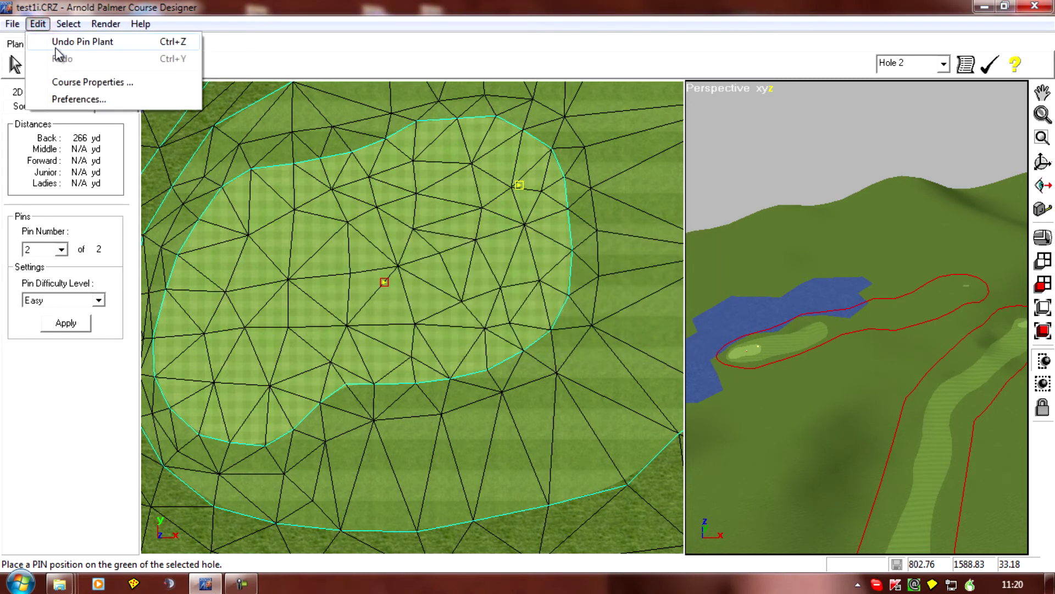
left_click(55, 43)
left_click(37, 24)
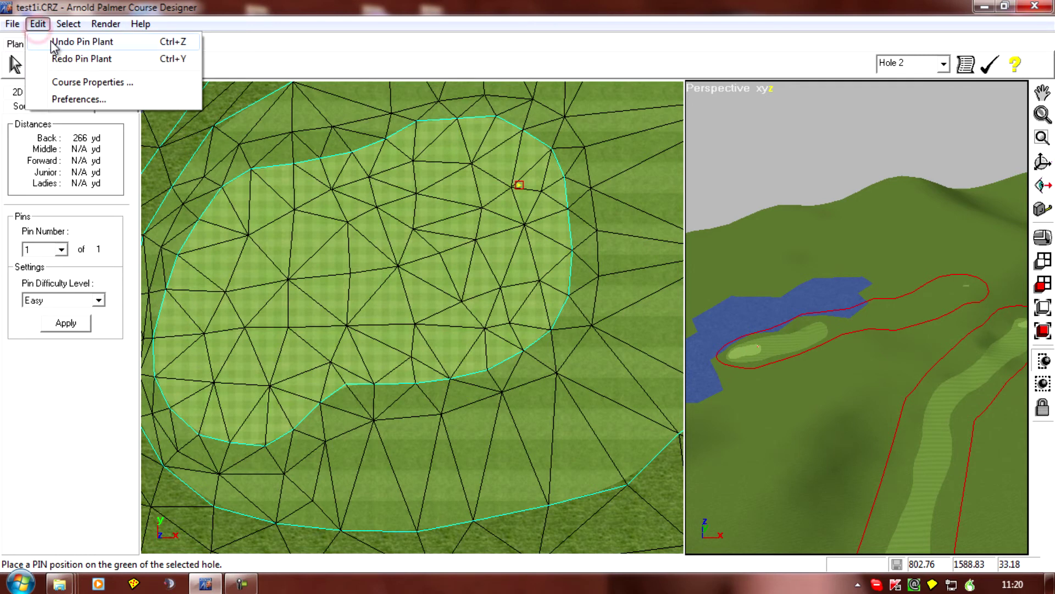
left_click(77, 42)
scroll(222, 187, "down", 5)
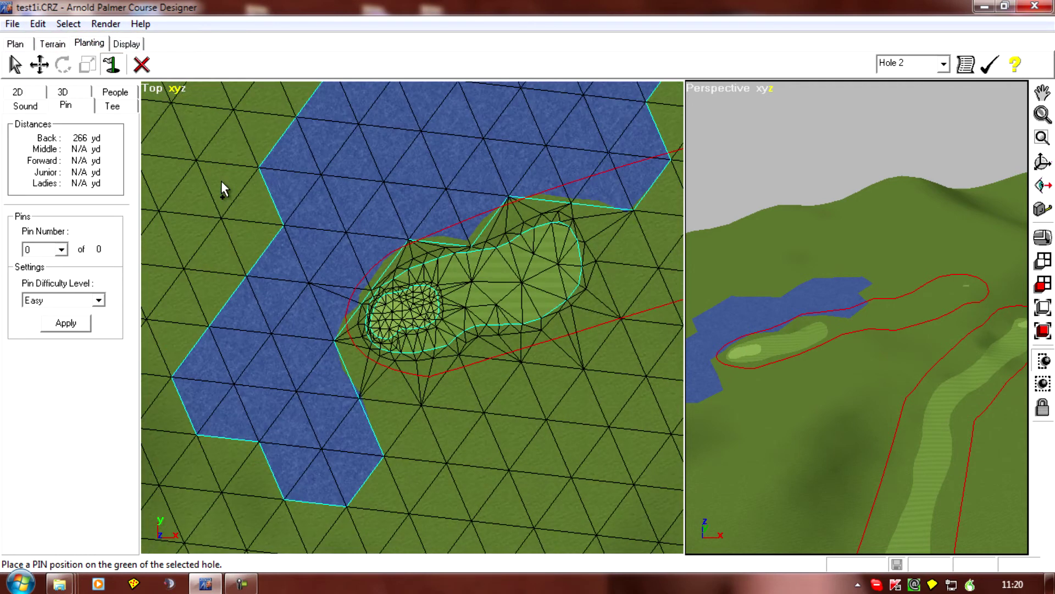
Drag Hole 2's Center of Green left toward the green's left edge.
scroll(220, 189, "down", 4)
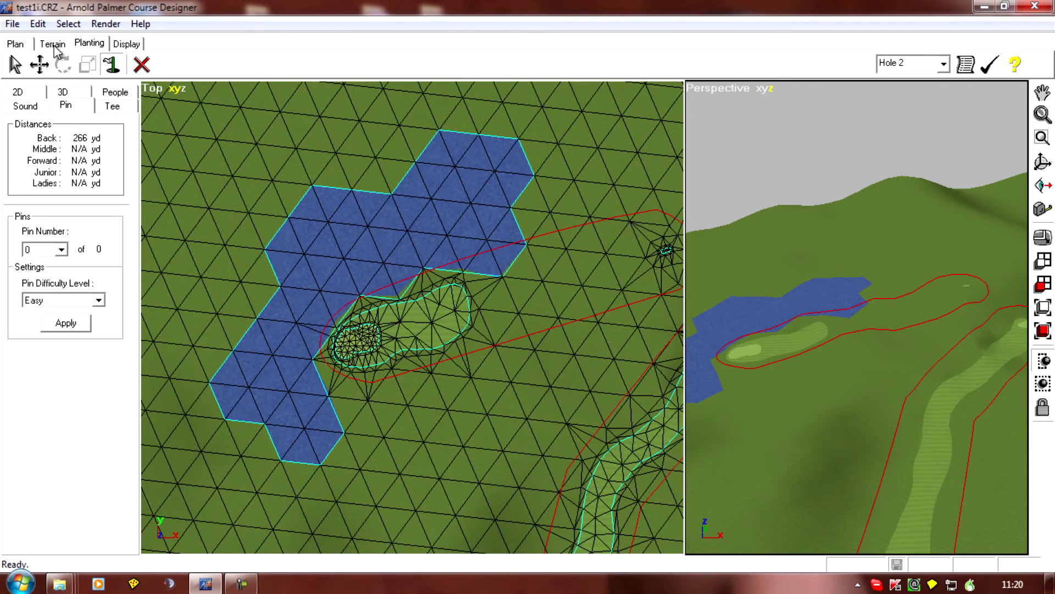
left_click(15, 44)
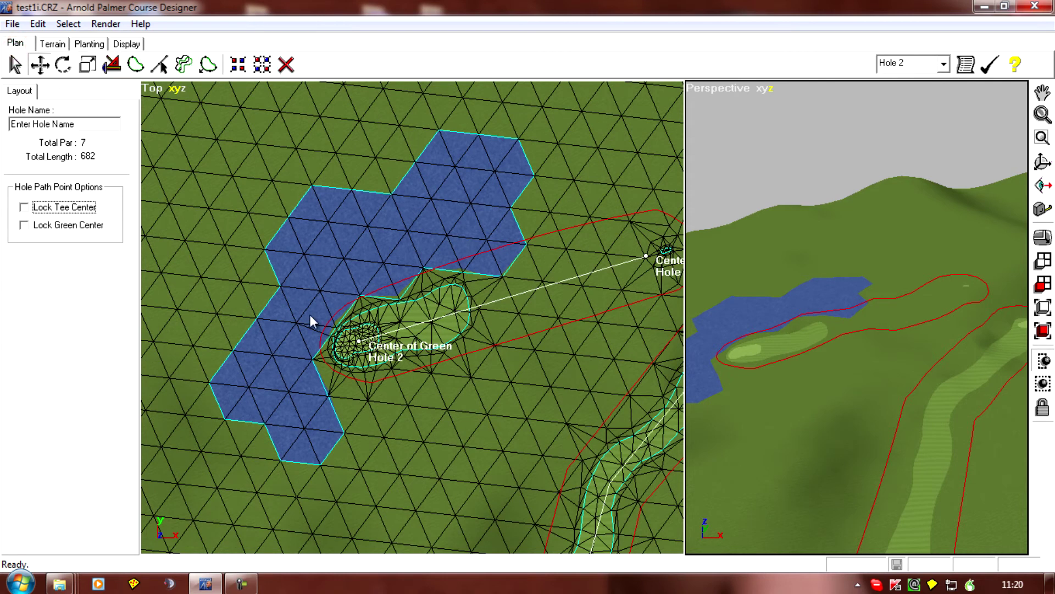
left_click(359, 341)
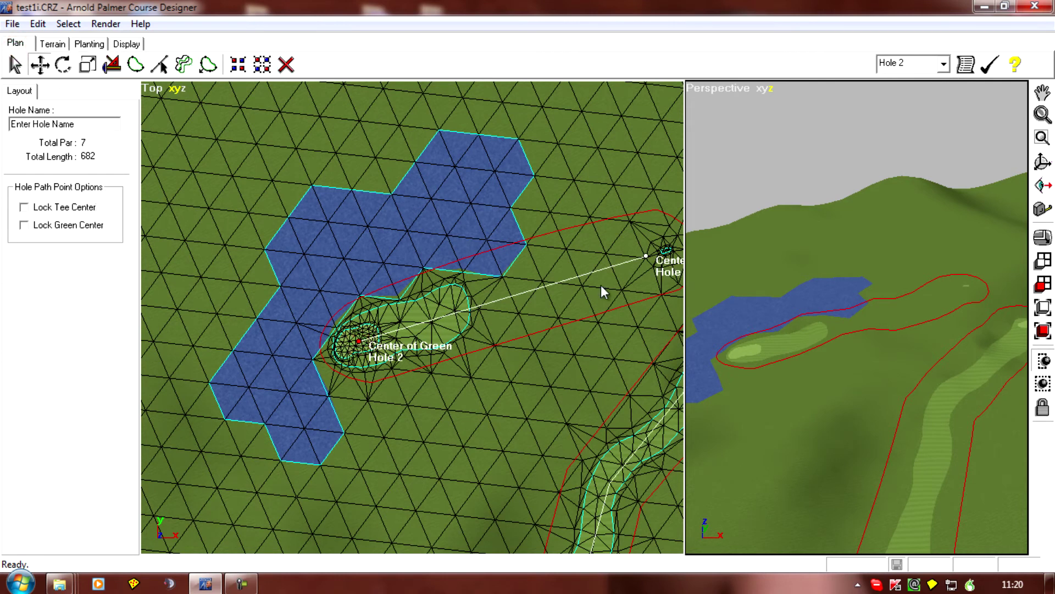
left_click(647, 256)
left_click_drag(358, 344, 333, 348)
scroll(464, 375, "up", 5)
middle_click_drag(468, 371, 514, 251)
scroll(513, 251, "up", 2)
scroll(377, 339, "up", 2)
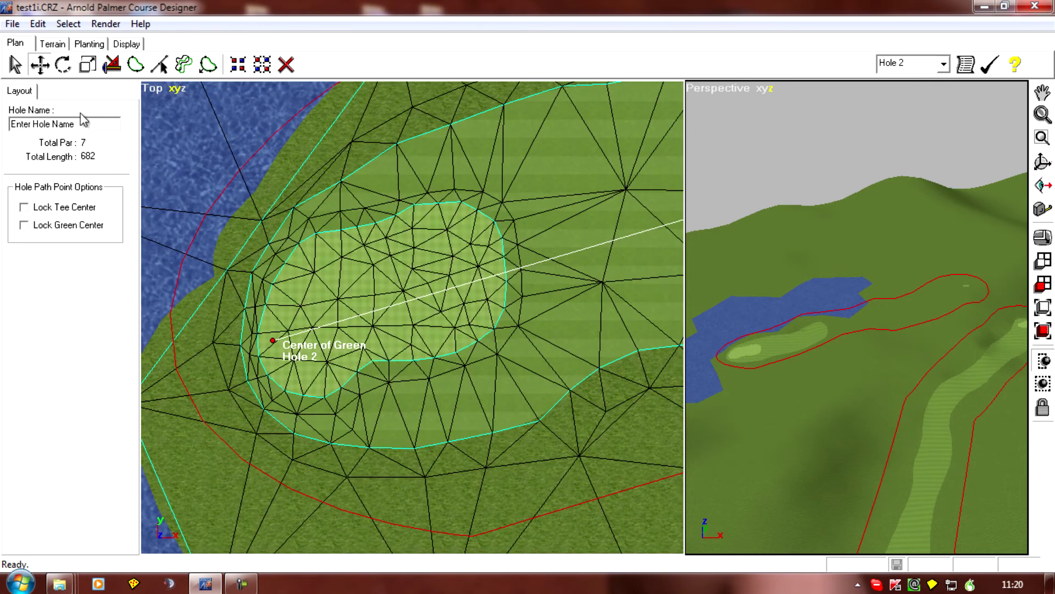
Plant six test pins across Hole 2's green.
left_click(86, 47)
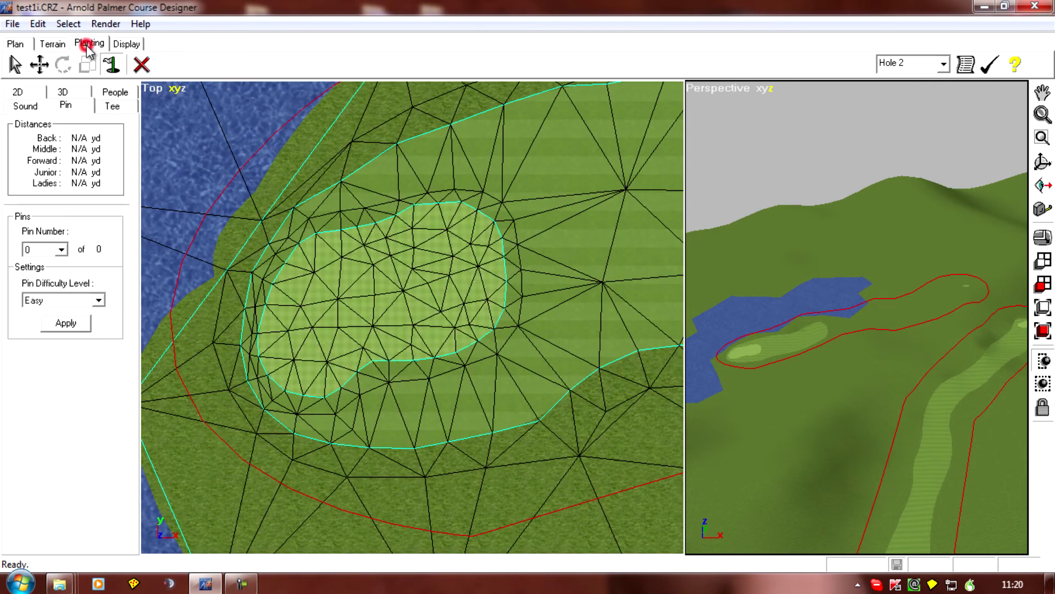
left_click(282, 310)
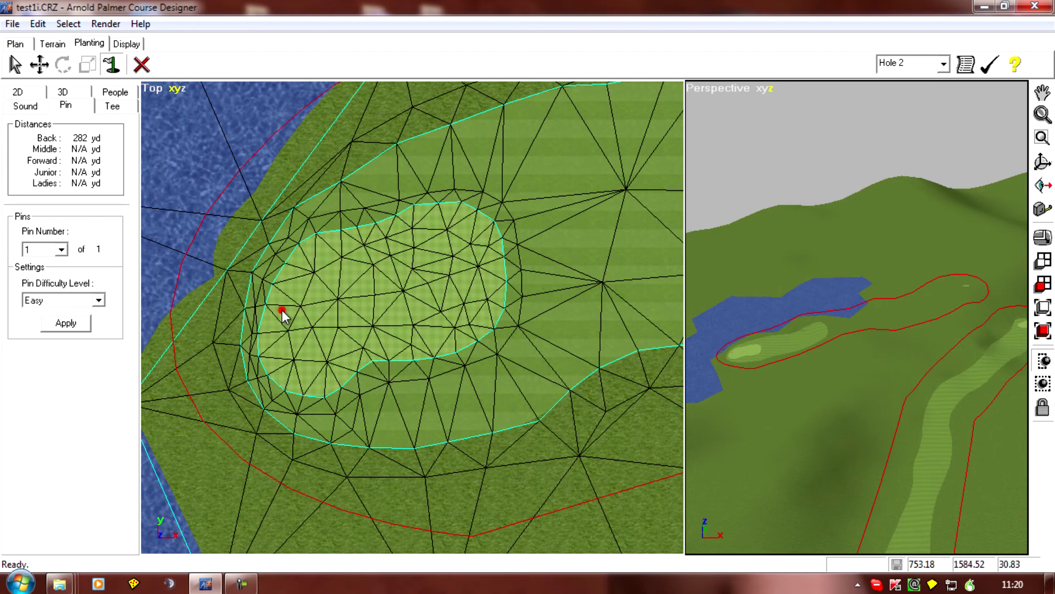
left_click(285, 361)
left_click(476, 278)
left_click(480, 313)
left_click(416, 309)
left_click(397, 248)
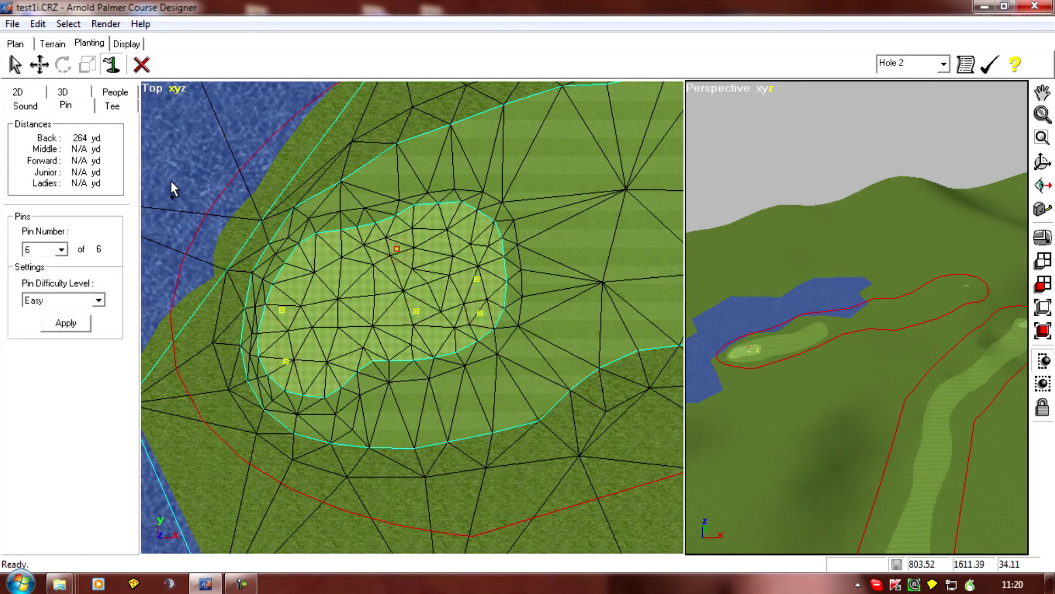
Remove the last pin with Edit > Undo Pin Plant, leaving Back distance at 264 yd.
key("Delete")
key("Delete")
key("Delete")
key("Delete")
key("Delete")
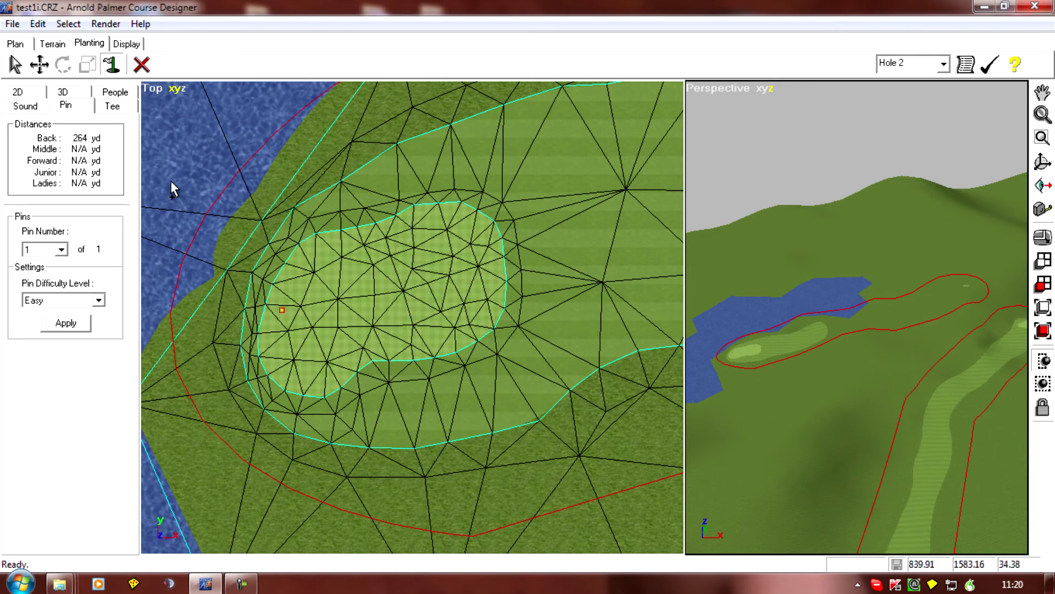
left_click(36, 24)
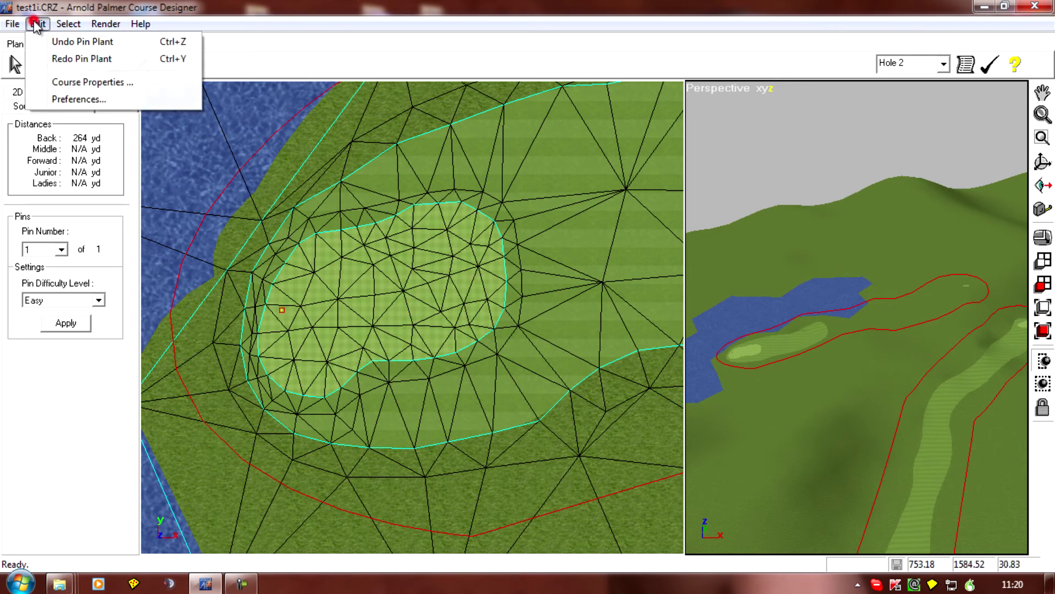
left_click(77, 42)
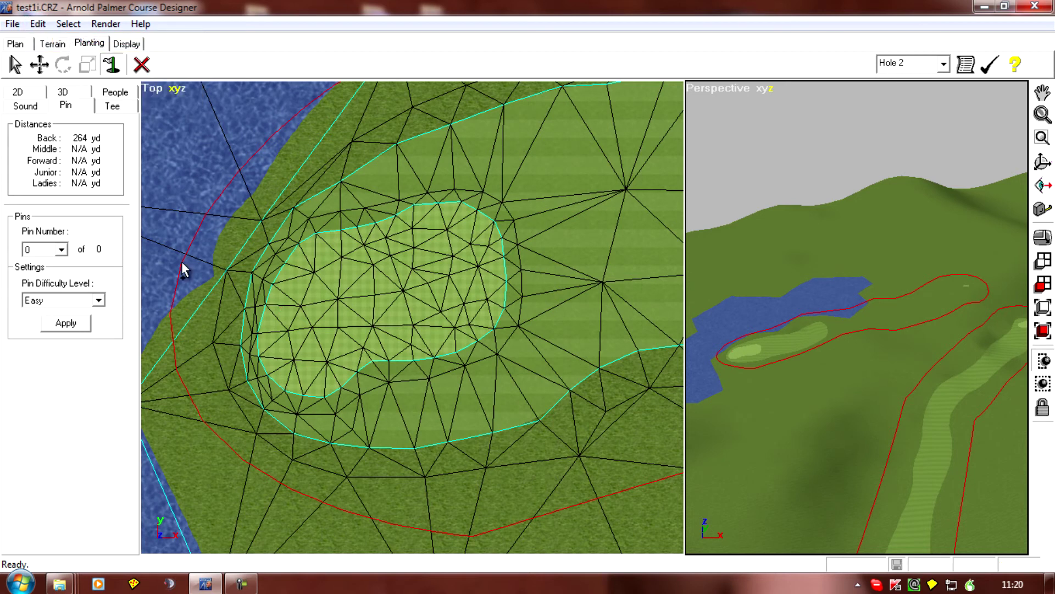
scroll(261, 368, "down", 2)
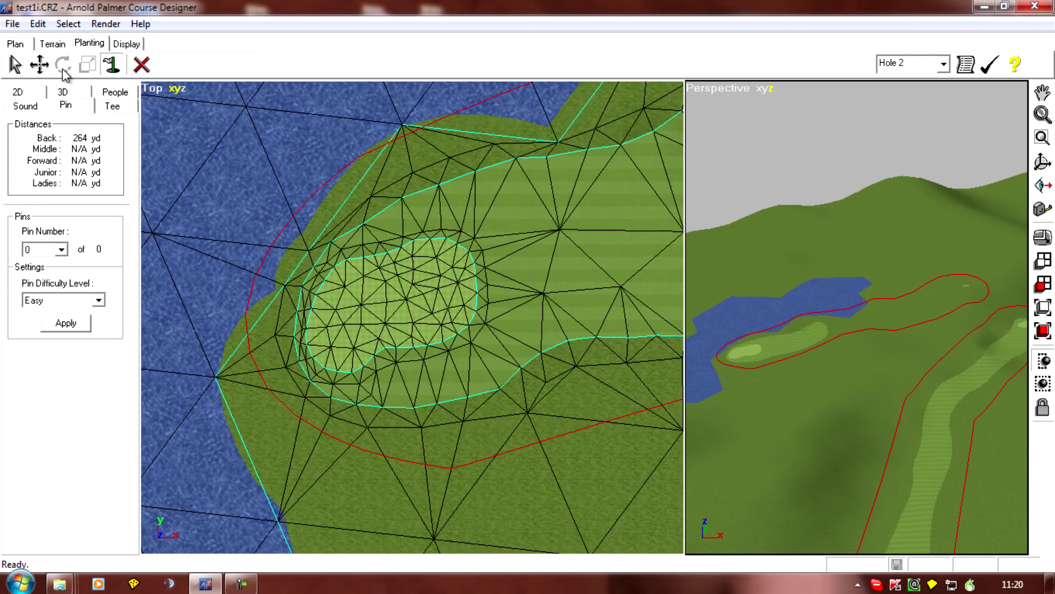
Shift the Hole 2 green centre up-right, nudge it left, then frame tee and green.
left_click(15, 44)
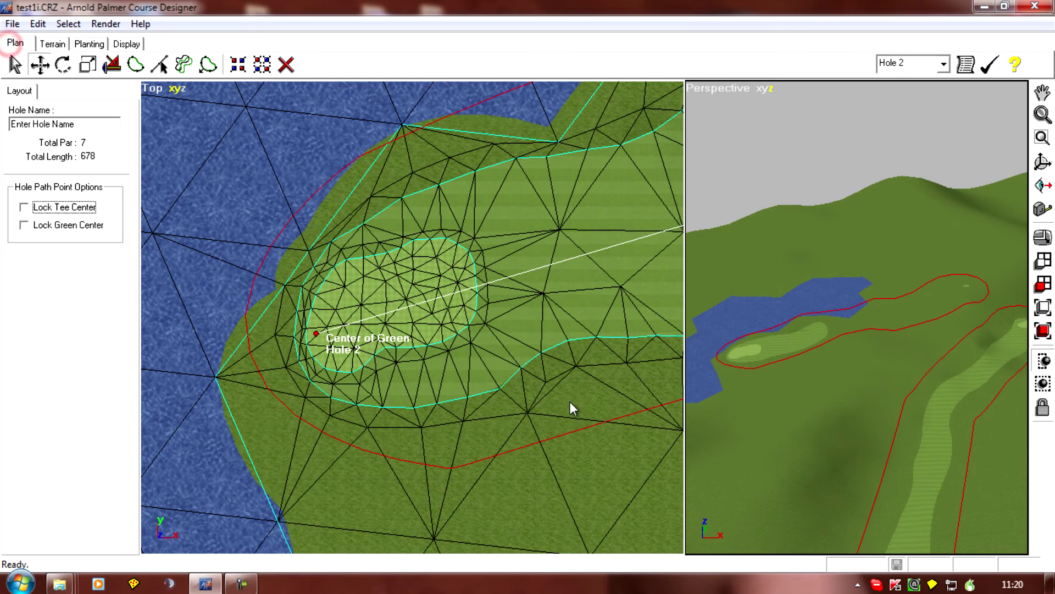
scroll(607, 404, "down", 2)
scroll(529, 380, "down", 2)
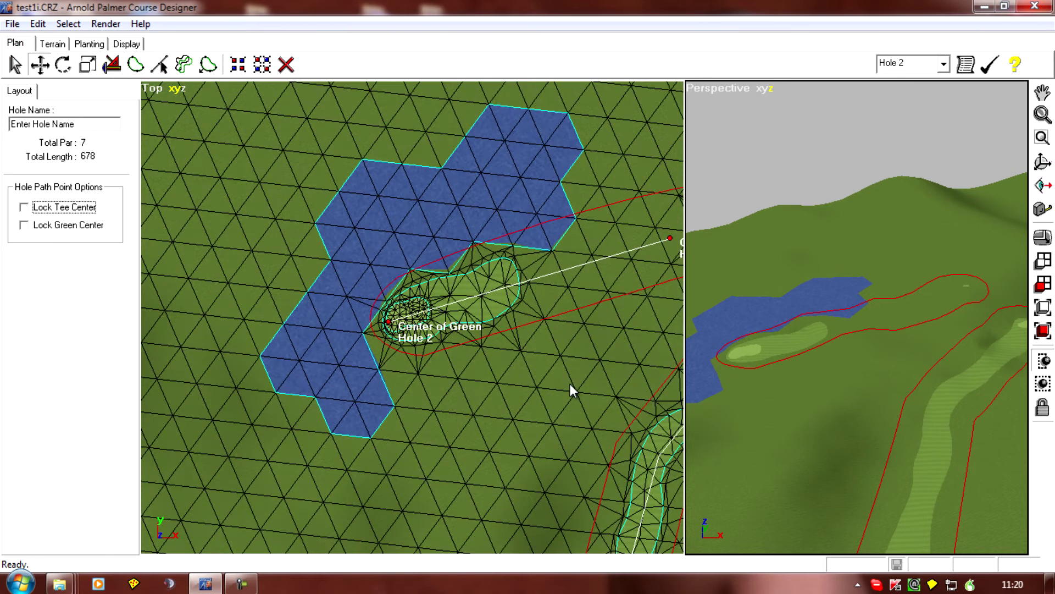
scroll(570, 383, "up", 3)
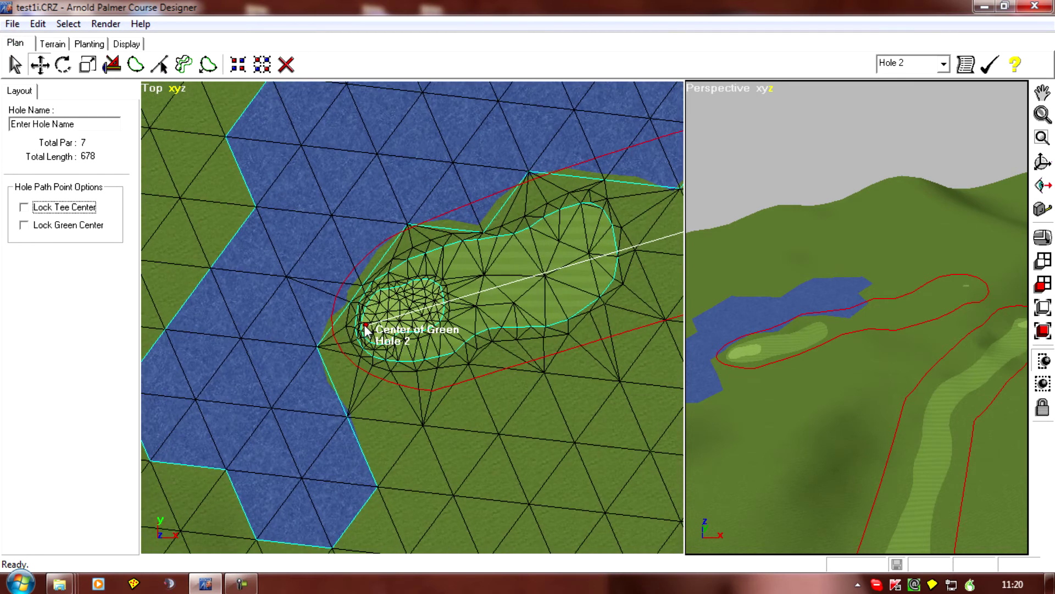
left_click_drag(366, 330, 402, 311)
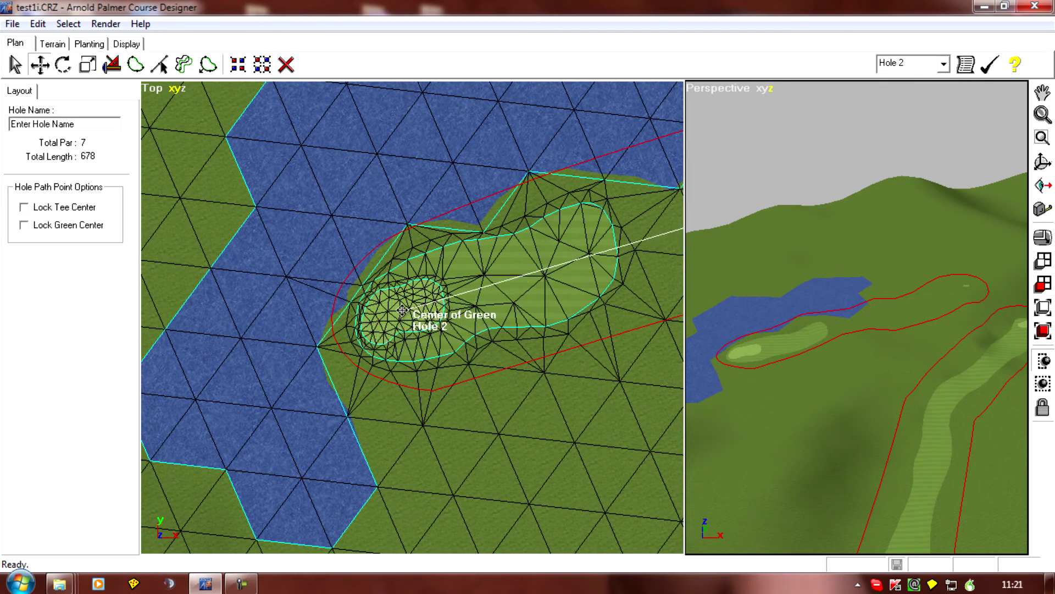
left_click_drag(403, 311, 400, 311)
scroll(400, 311, "down", 3)
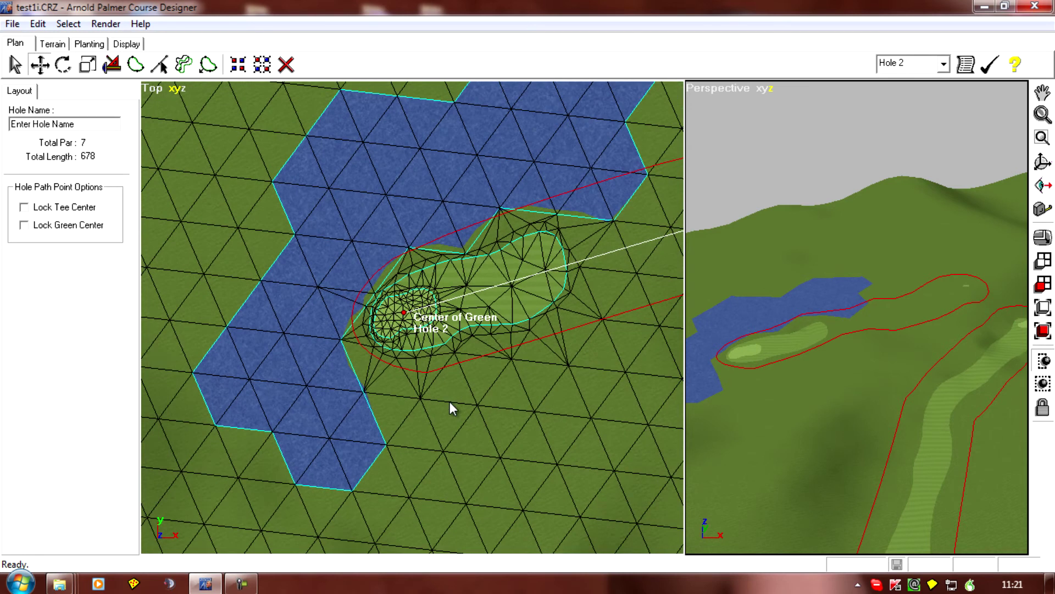
middle_click_drag(514, 419, 388, 448)
middle_click_drag(595, 306, 486, 352)
middle_click_drag(374, 437, 453, 401)
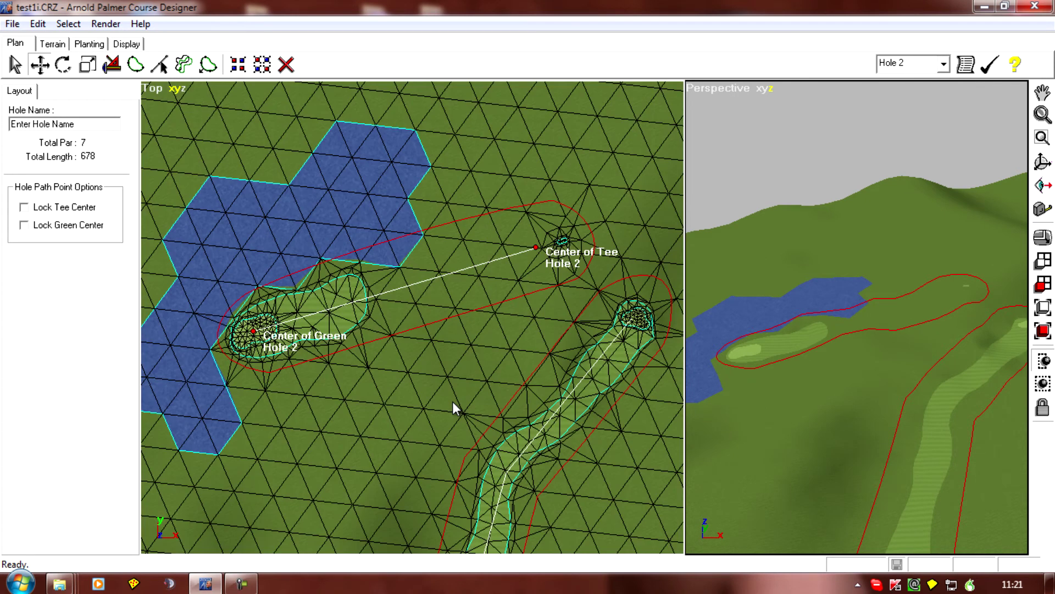
Zoom and pan the top view in close on Hole 2's Center of Tee.
scroll(453, 401, "down", 1)
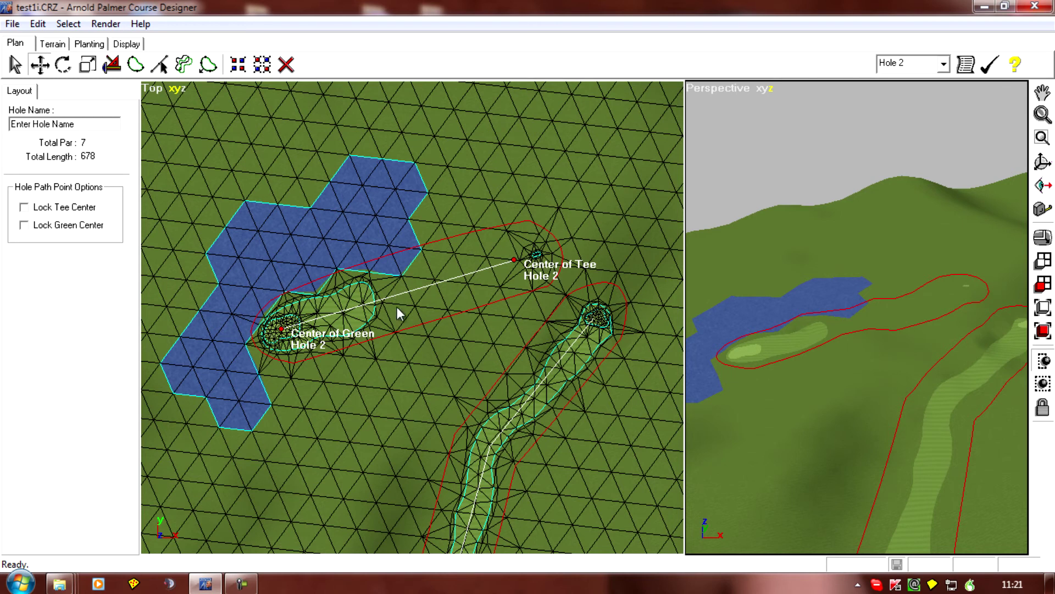
scroll(401, 408, "up", 3)
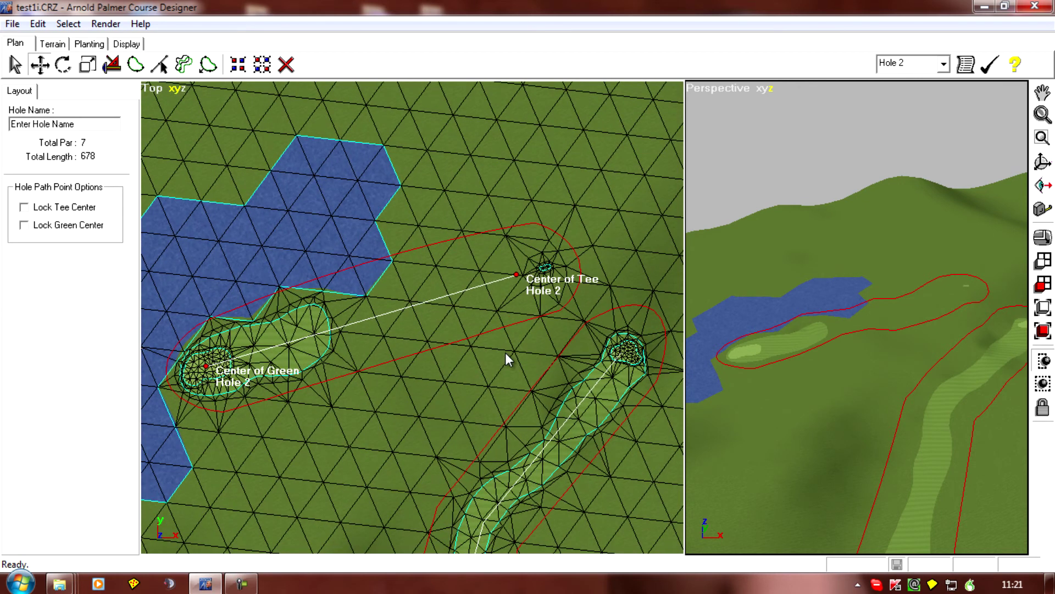
right_click_drag(425, 440, 405, 442)
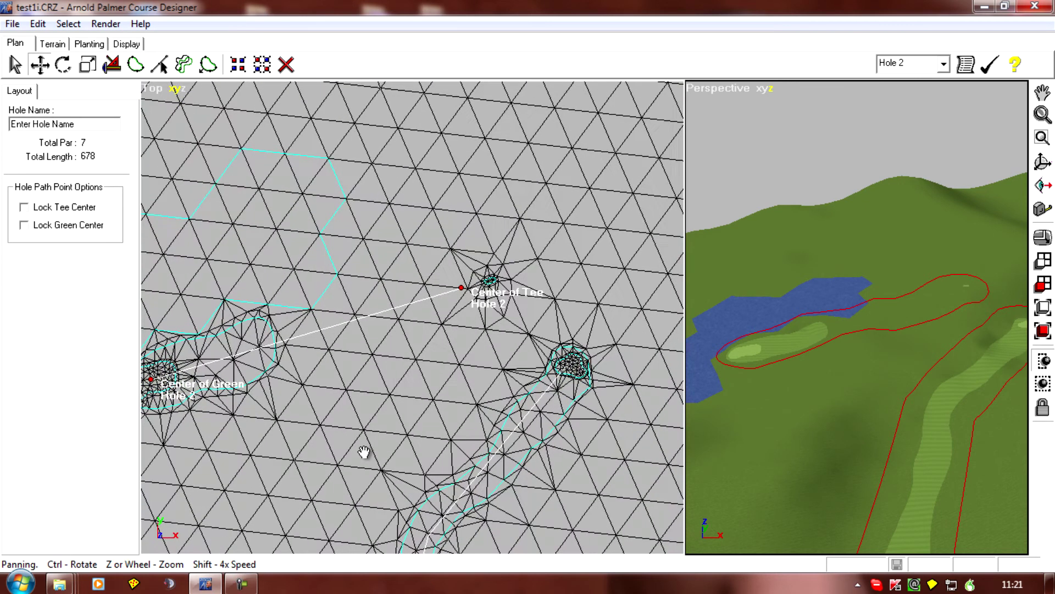
left_click_drag(364, 451, 362, 450)
left_click_drag(436, 420, 440, 430)
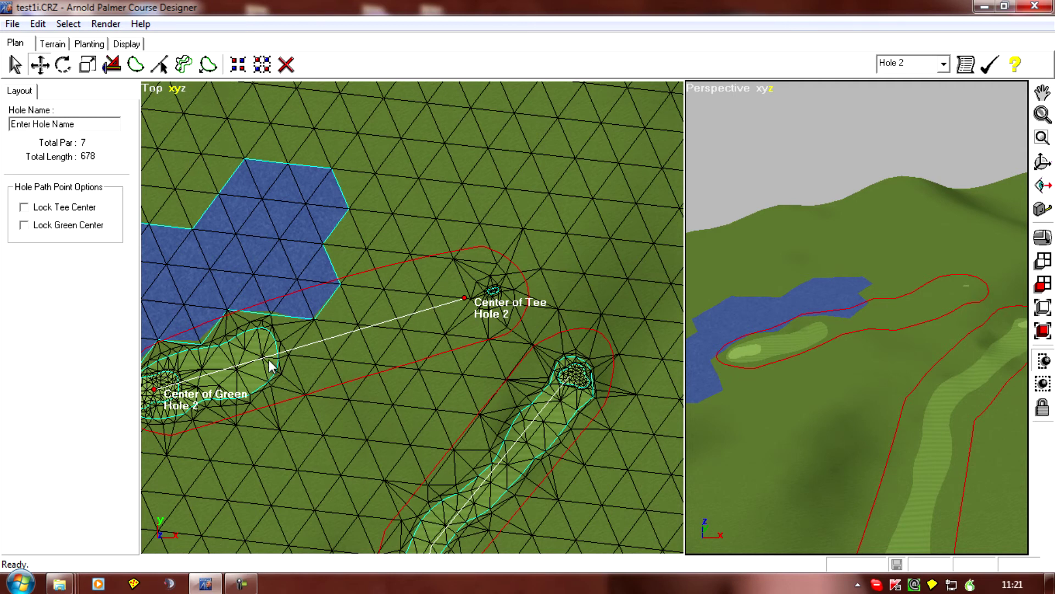
scroll(370, 379, "up", 3)
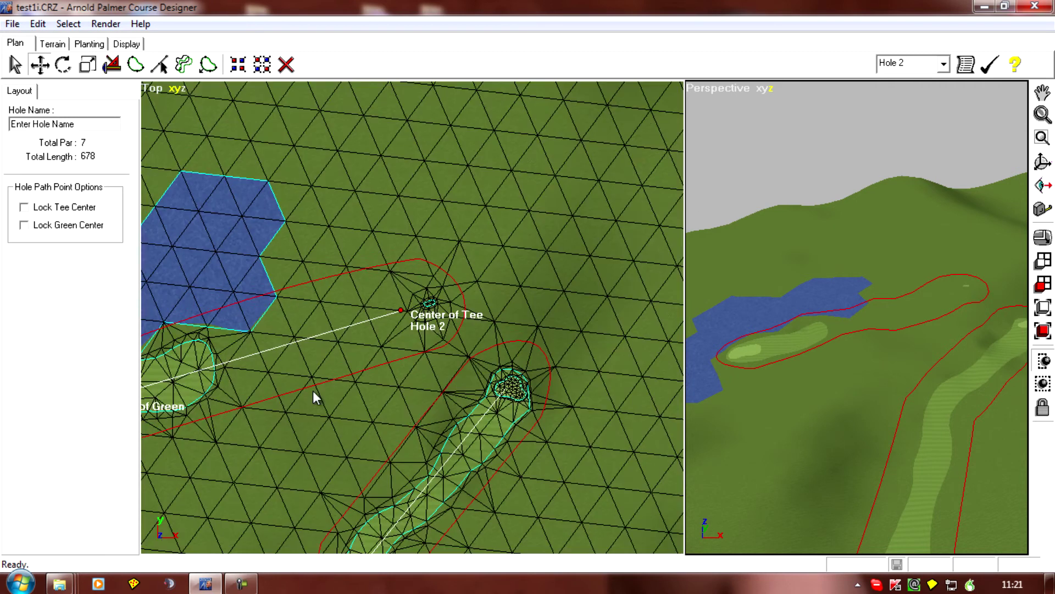
scroll(454, 416, "up", 2)
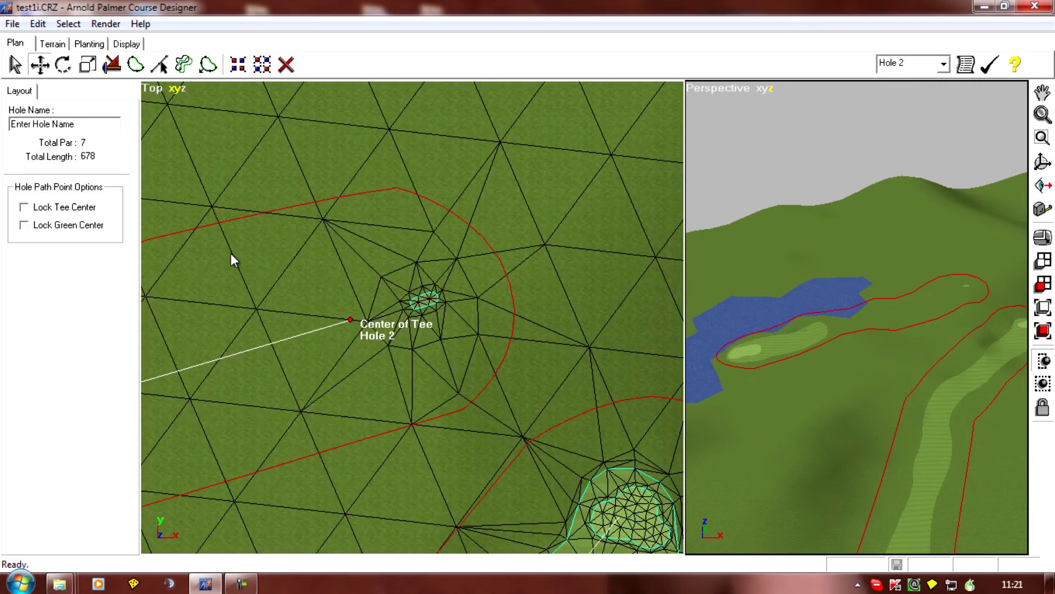
In terrain Vertex mode, marquee-select the 32 vertices around Hole 2's tee.
left_click(53, 44)
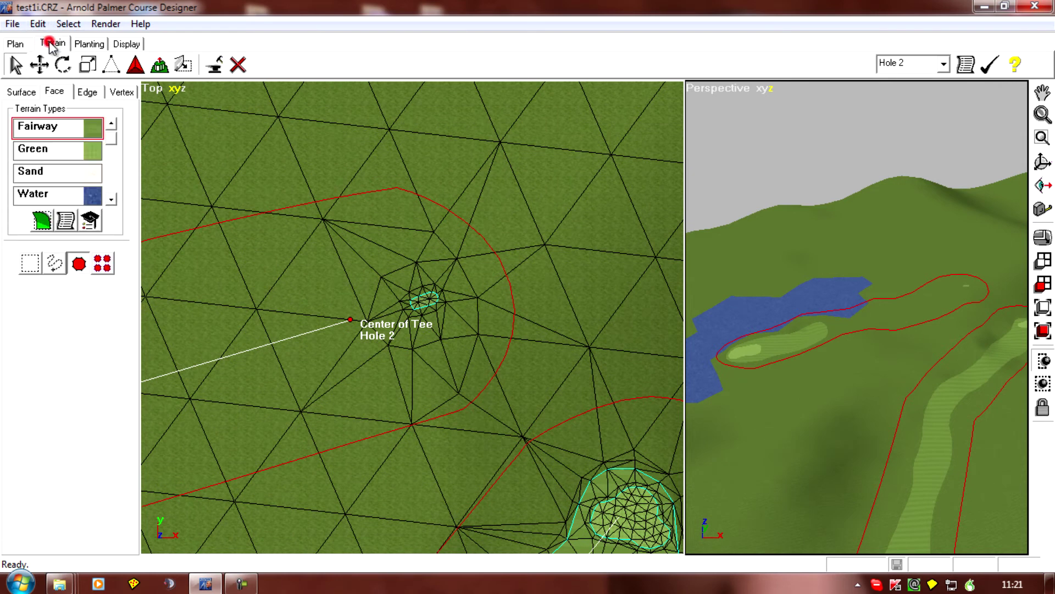
left_click(122, 92)
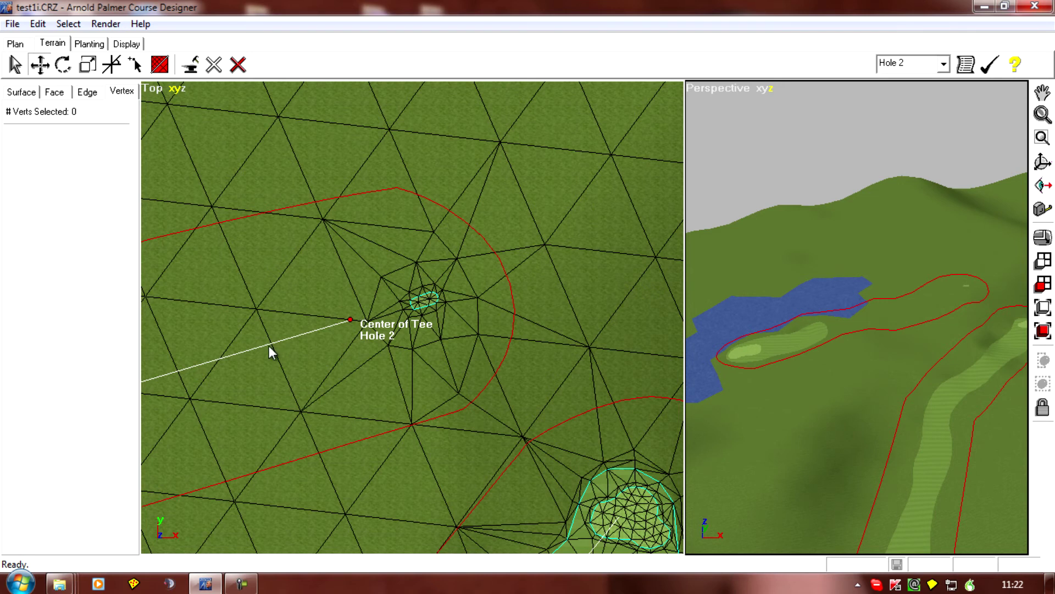
middle_click_drag(259, 405, 328, 318)
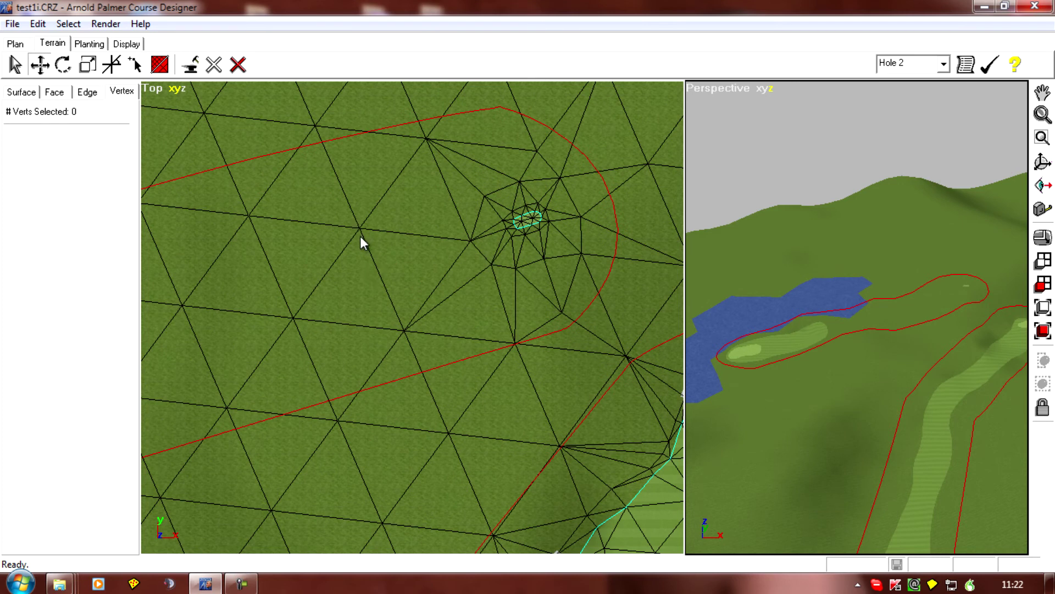
middle_click_drag(361, 275, 309, 392)
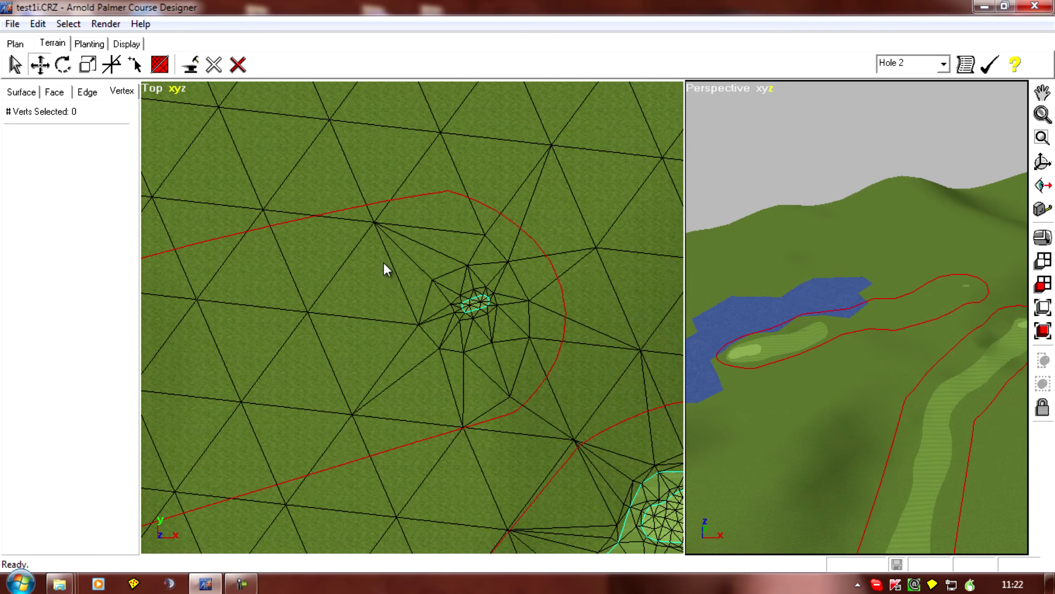
left_click(384, 243)
left_click_drag(384, 244, 548, 386)
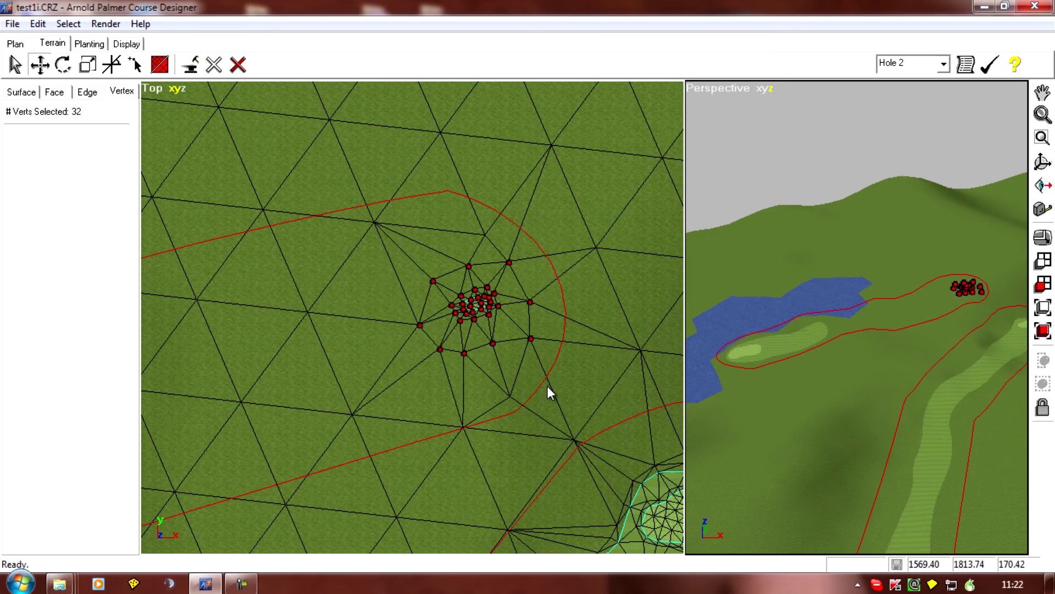
Aim a line-of-sight camera at the tee vertices and enlarge the Perspective view.
left_click(1035, 190)
left_click(456, 443)
left_click(463, 383)
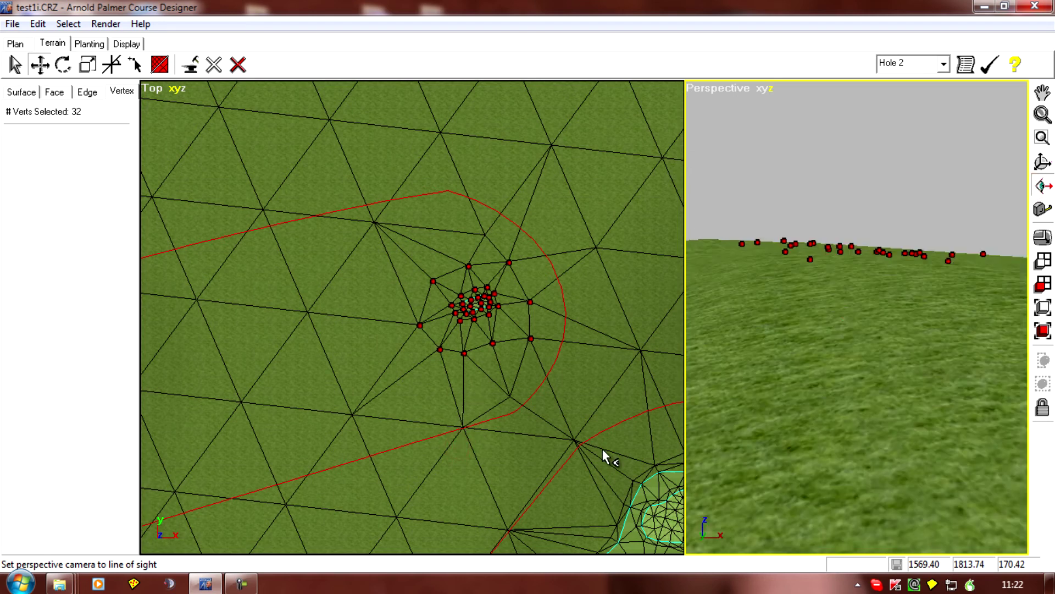
left_click_drag(728, 434, 813, 420)
left_click_drag(868, 441, 795, 417)
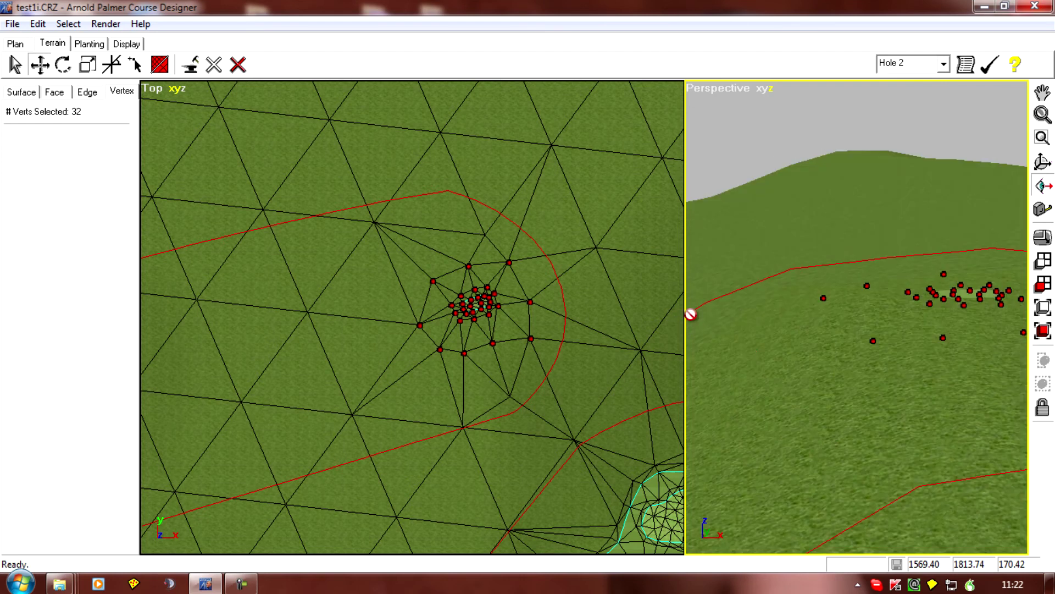
left_click_drag(686, 313, 606, 327)
middle_click_drag(723, 429, 770, 420)
mouse_move(716, 456)
middle_mouse_down()
mouse_move(756, 450)
mouse_move(723, 450)
middle_mouse_up()
middle_click_drag(873, 448, 619, 469)
middle_click_drag(791, 466, 761, 335)
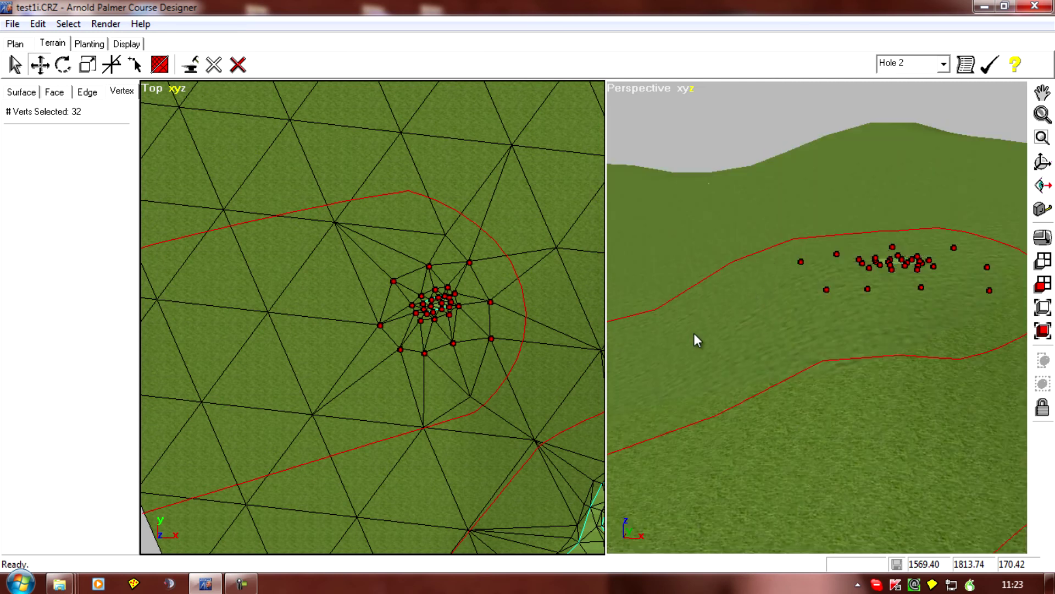
Shift the 32 selected Hole 2 tee vertices left and slightly down in the Top view.
middle_click_drag(805, 380, 807, 382)
middle_click_drag(882, 392, 693, 332)
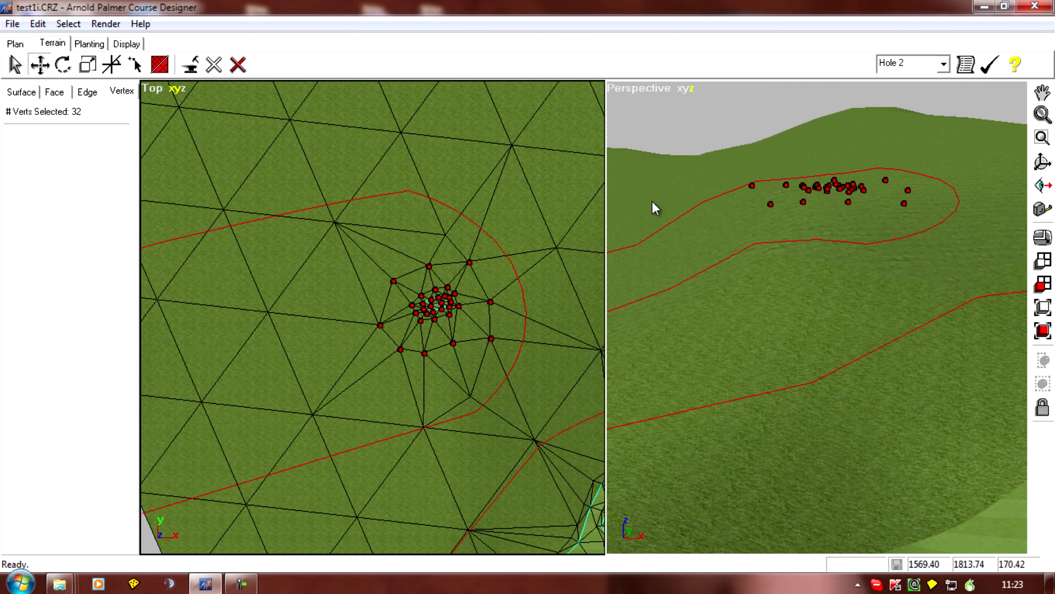
middle_click_drag(819, 256, 835, 302)
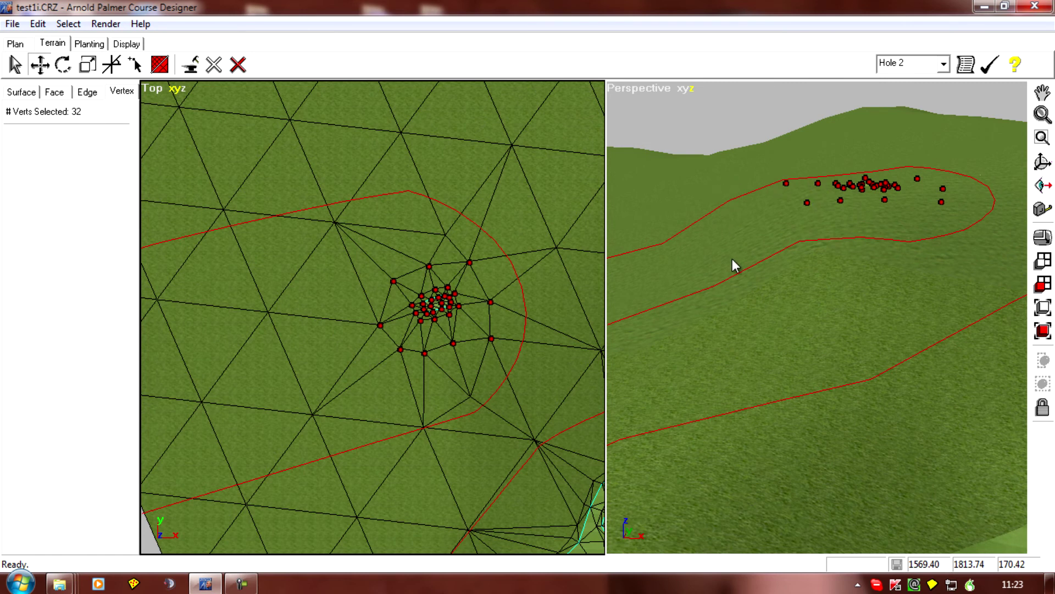
middle_click_drag(731, 258, 728, 222)
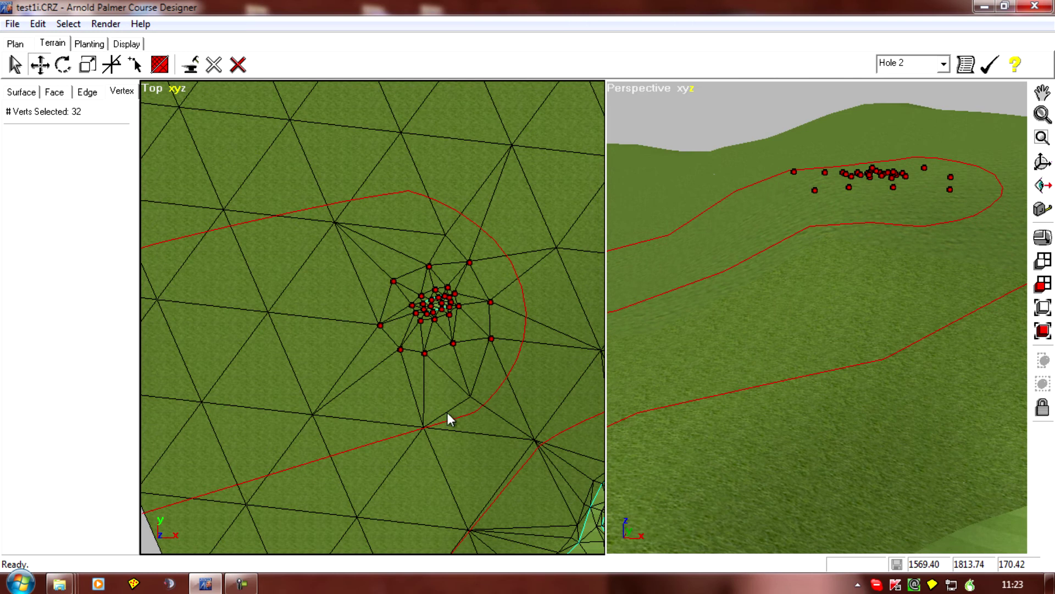
middle_click_drag(358, 406, 307, 274)
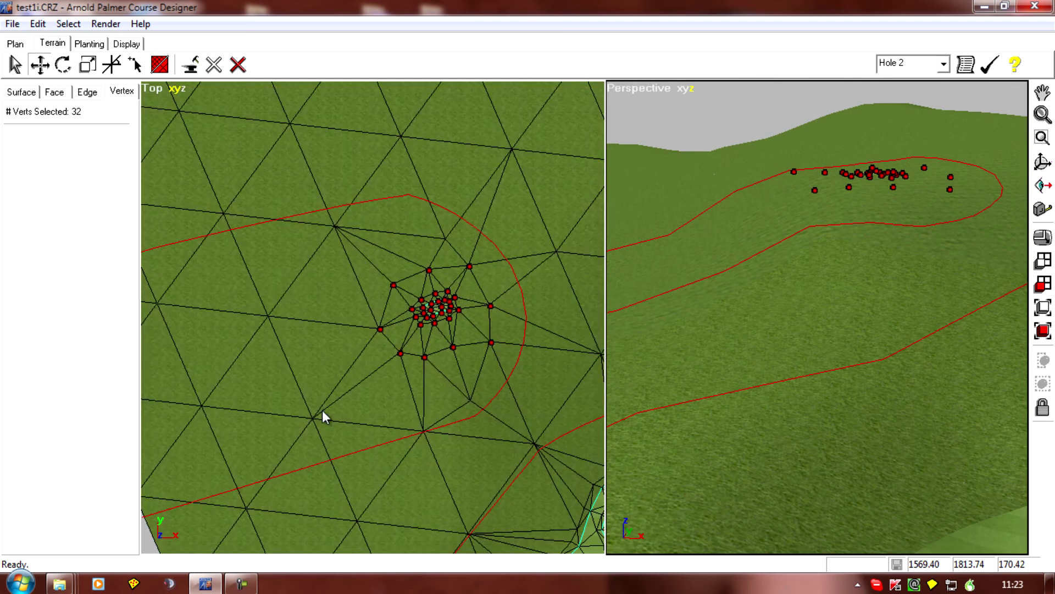
scroll(387, 328, "down", 2)
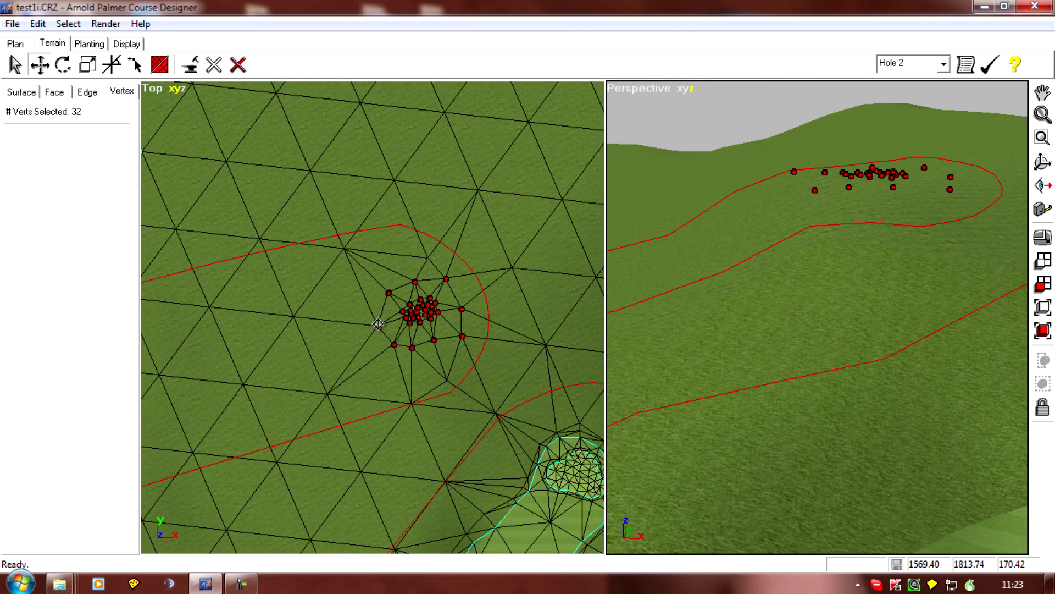
left_click(377, 324)
left_click_drag(377, 324, 347, 342)
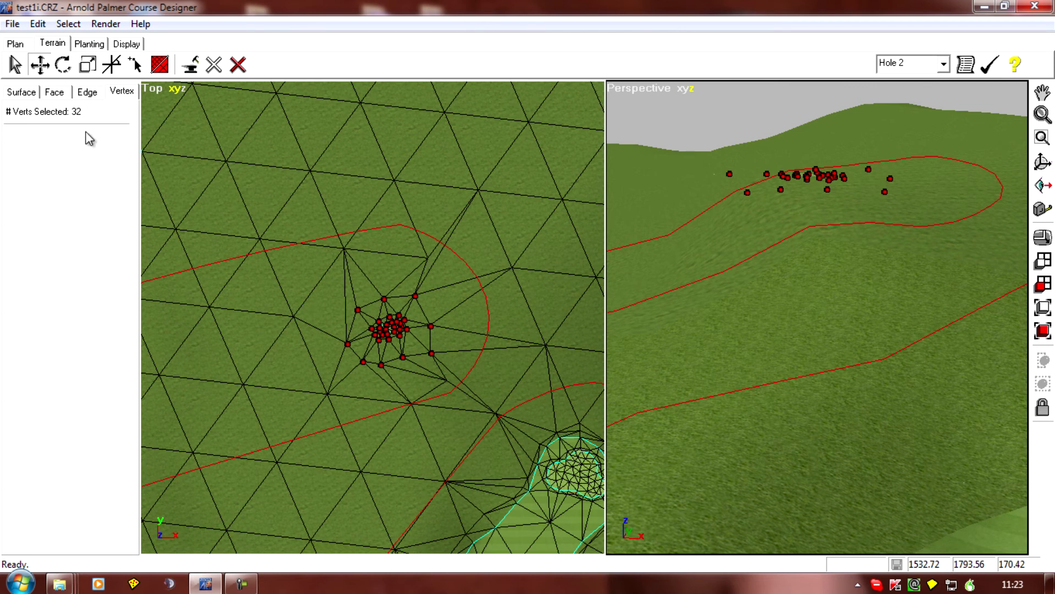
Turn the diagonal edge beside the tee and the edge between tee and outline.
left_click(86, 92)
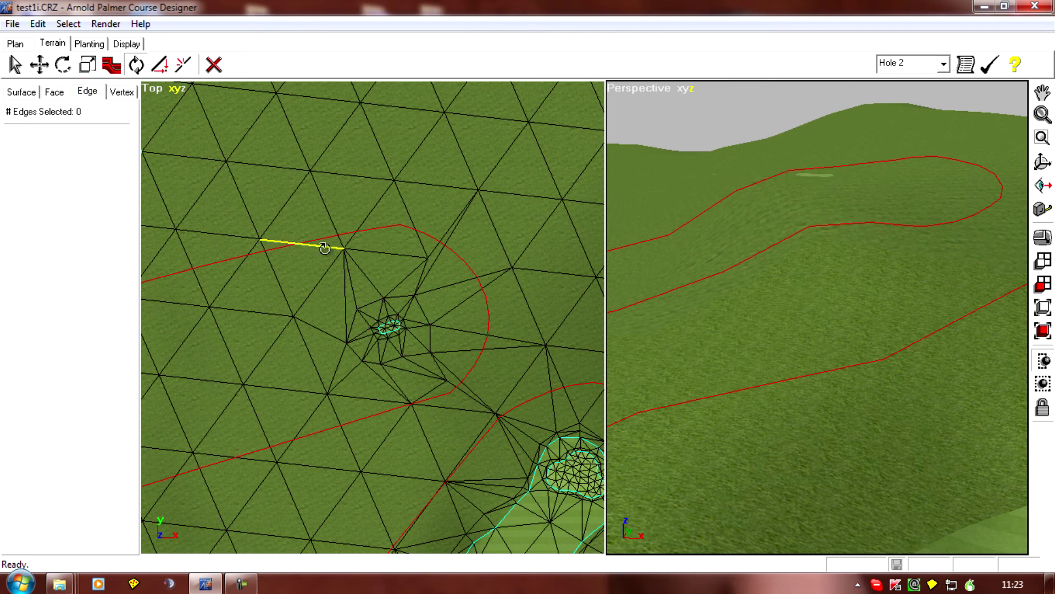
left_click(440, 252)
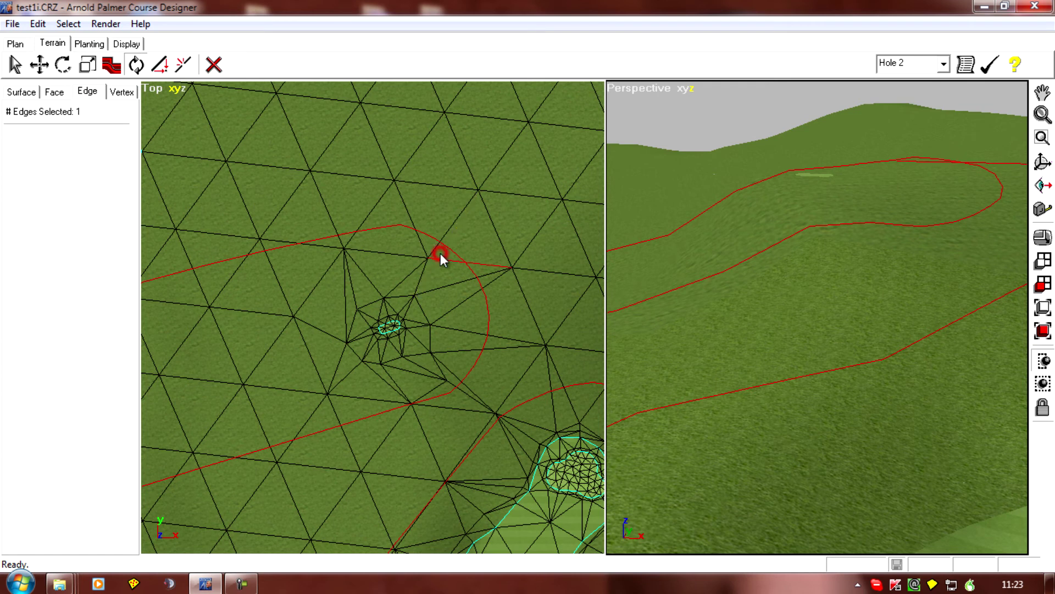
left_click(460, 381)
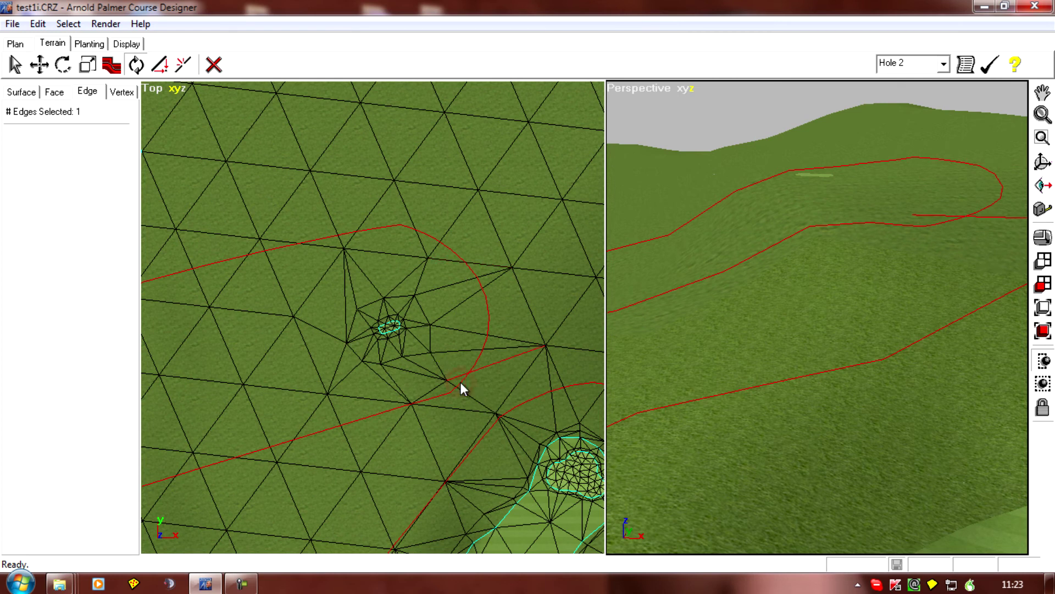
left_click(121, 91)
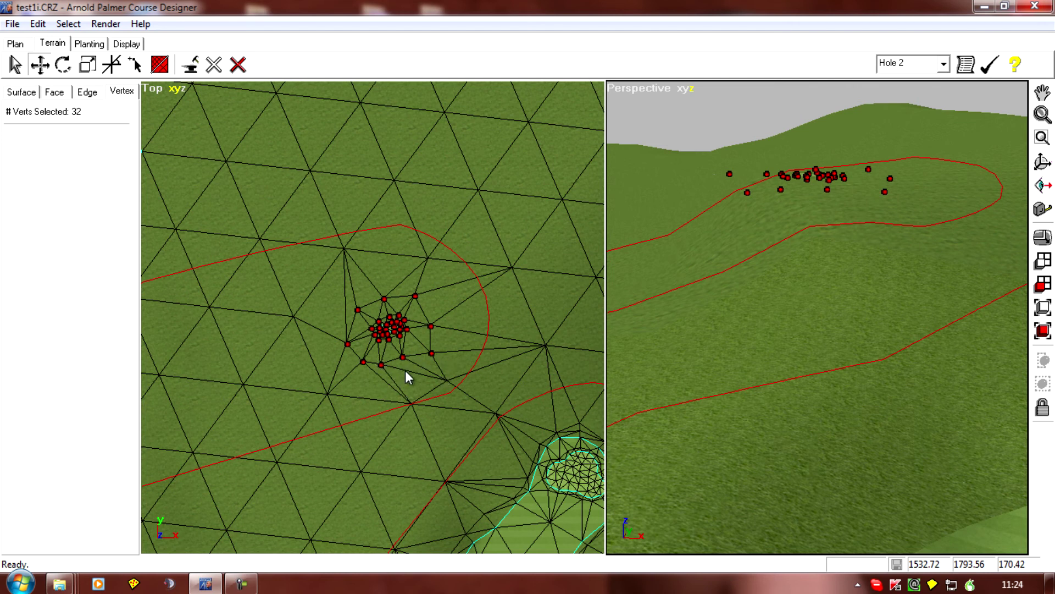
Turn four more mesh edges near, below and left of the tee.
left_click(84, 91)
left_click(409, 371)
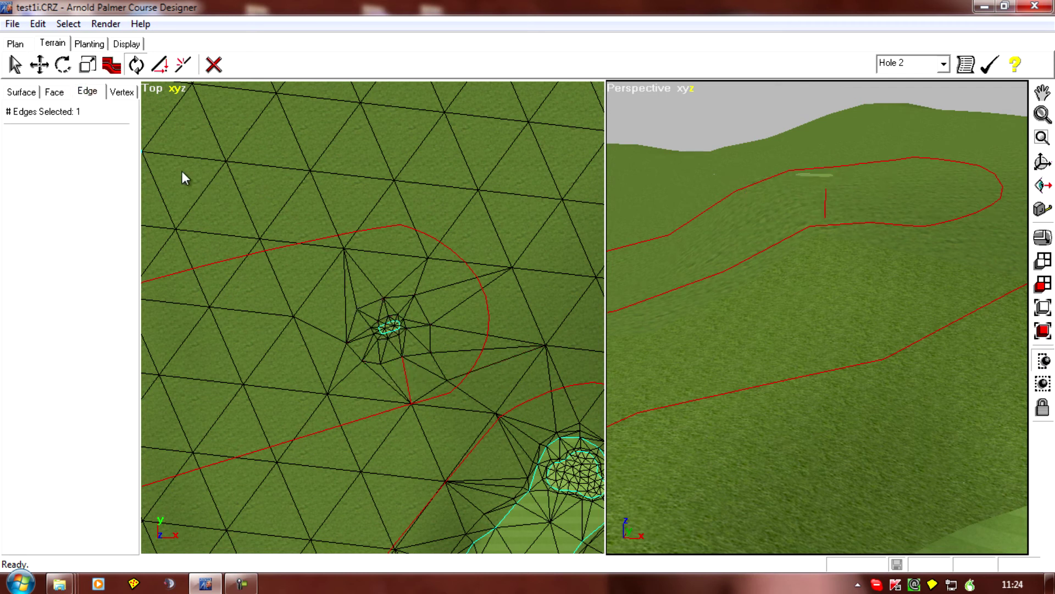
left_click(387, 380)
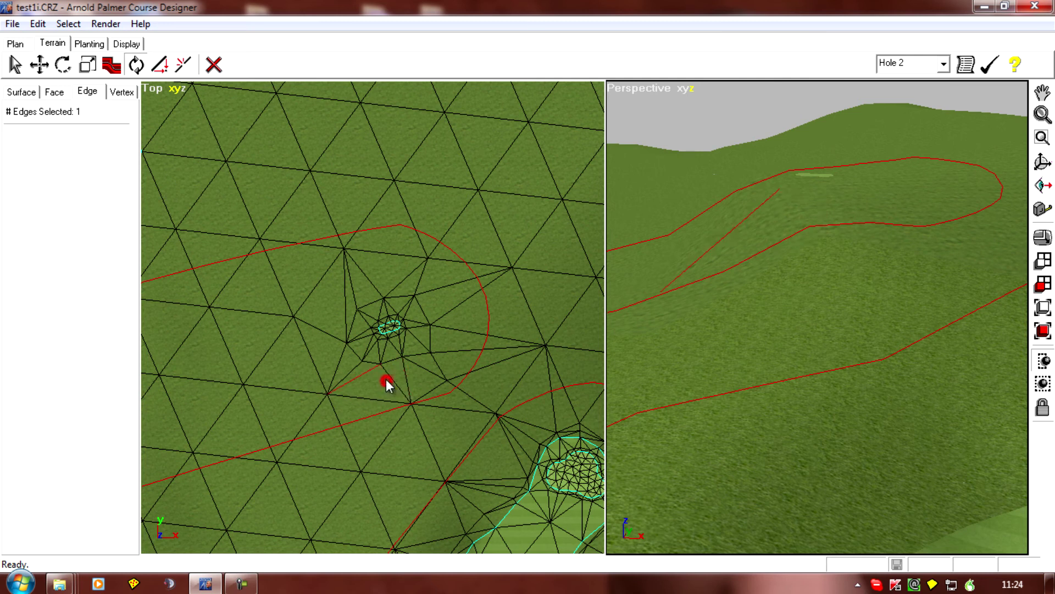
left_click(339, 299)
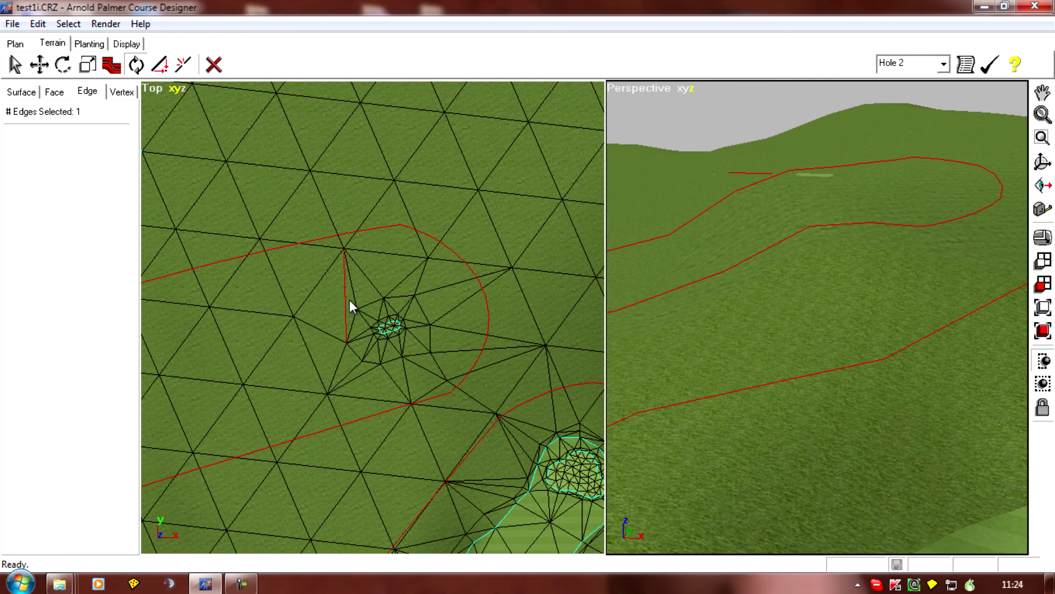
left_click(343, 302)
Nudge the tee vertex cluster further left and pull the outline's corner vertex down-left.
left_click(122, 92)
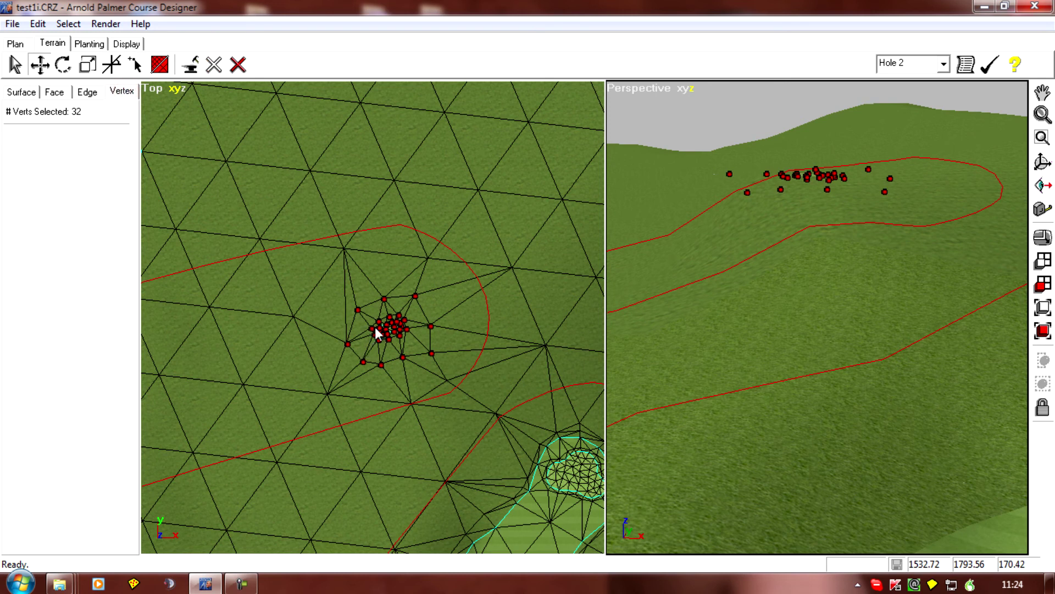
left_click_drag(373, 327, 362, 331)
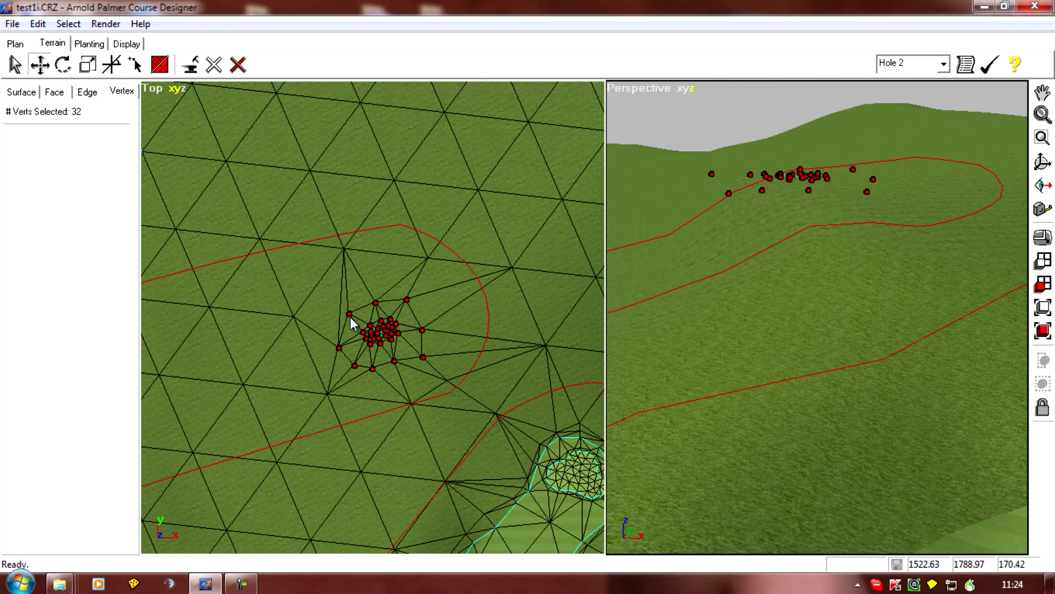
left_click(345, 248)
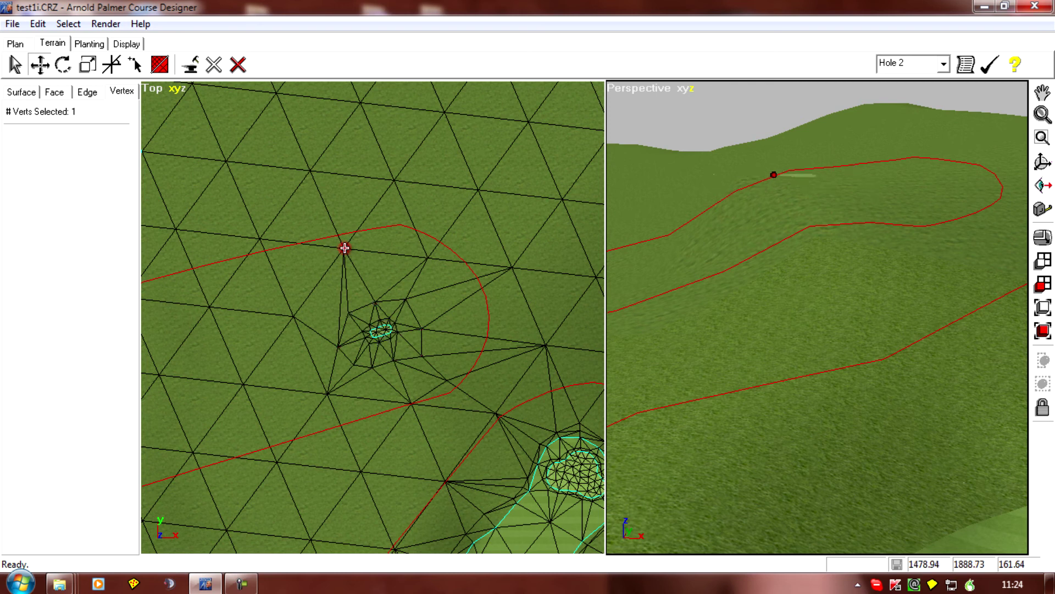
left_click_drag(344, 248, 305, 263)
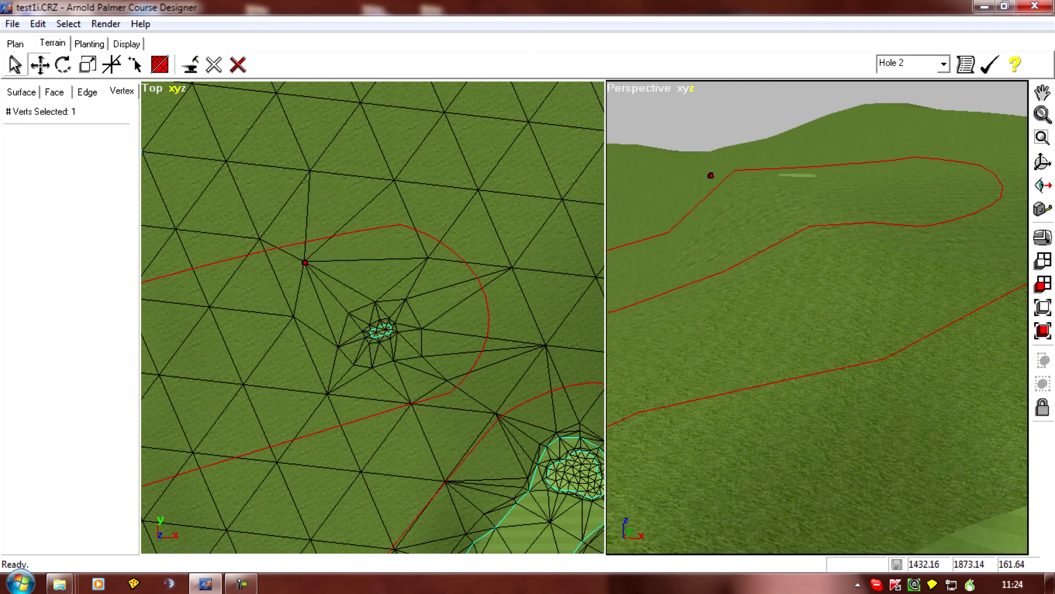
left_click(121, 91)
left_click_drag(318, 290, 449, 378)
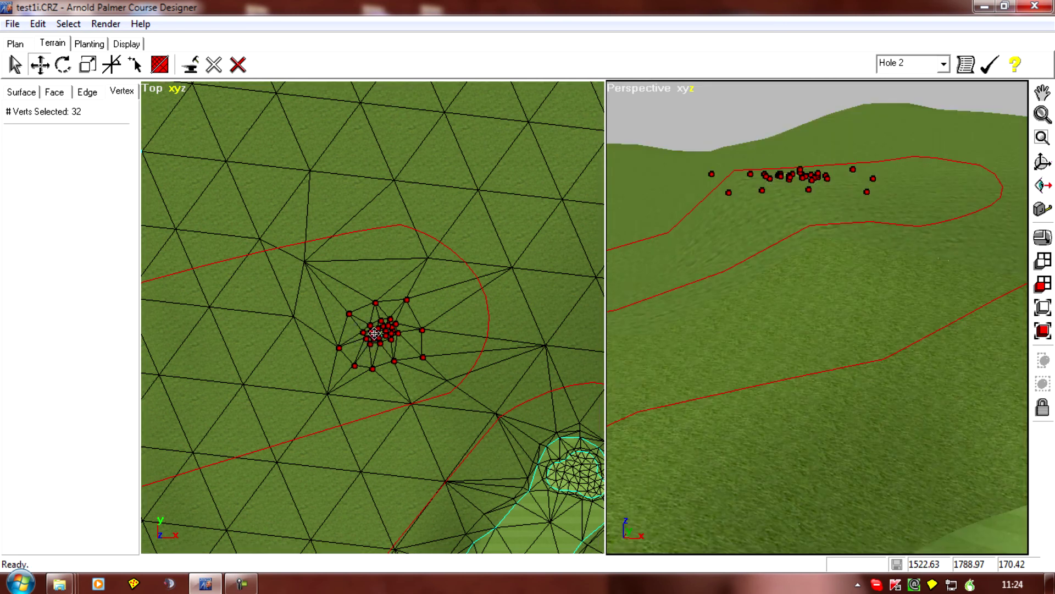
left_click_drag(374, 333, 355, 334)
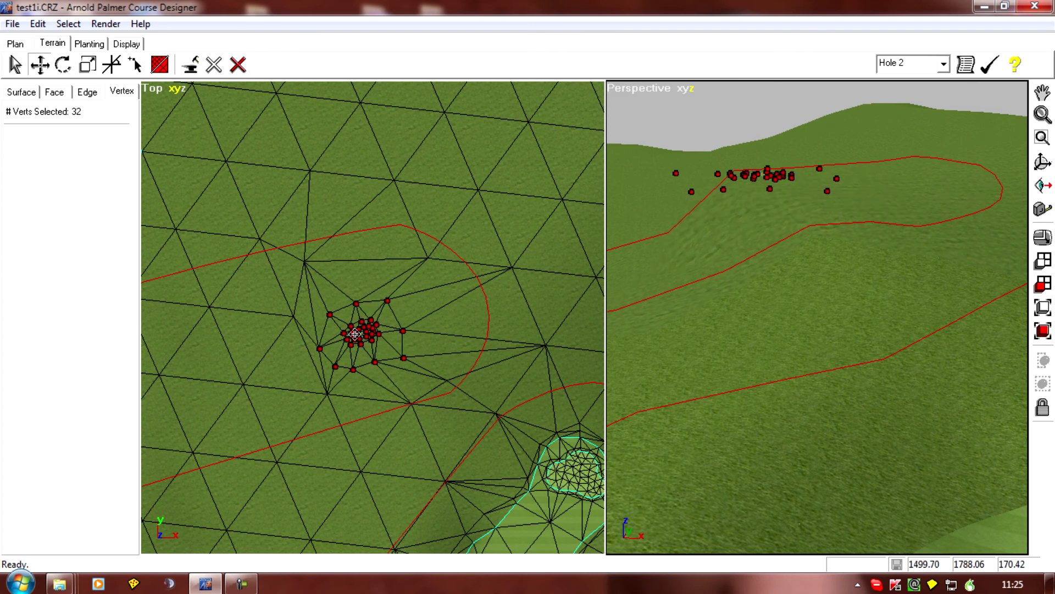
Pull two vertices below and beside the tee left, one ending at 1395.61, 1802.84, elevation 95.94.
left_click(327, 392)
left_click_drag(327, 393, 293, 399)
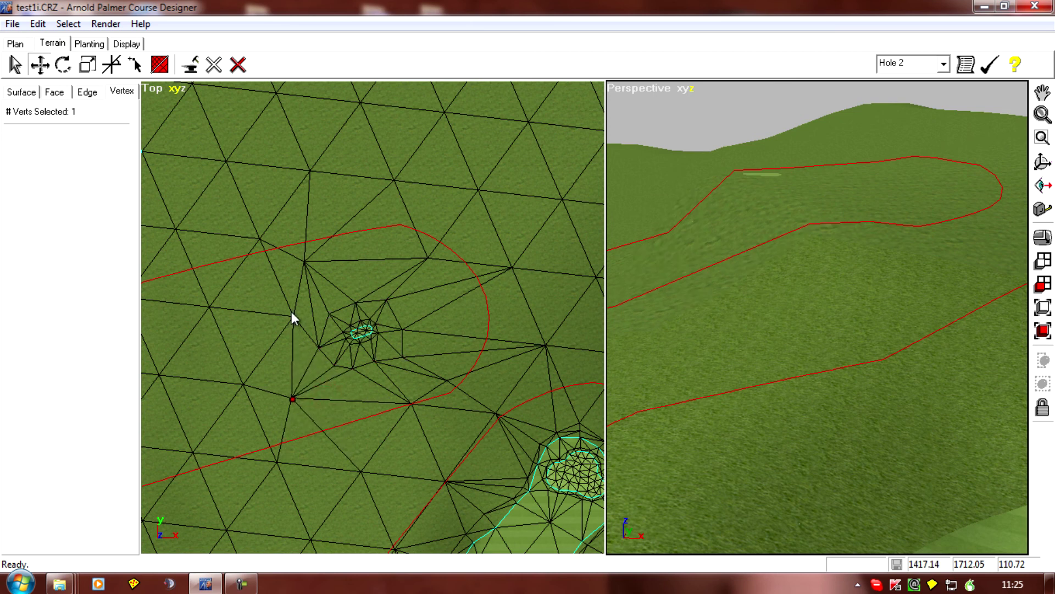
left_click_drag(294, 316, 274, 322)
middle_click_drag(277, 328, 399, 387)
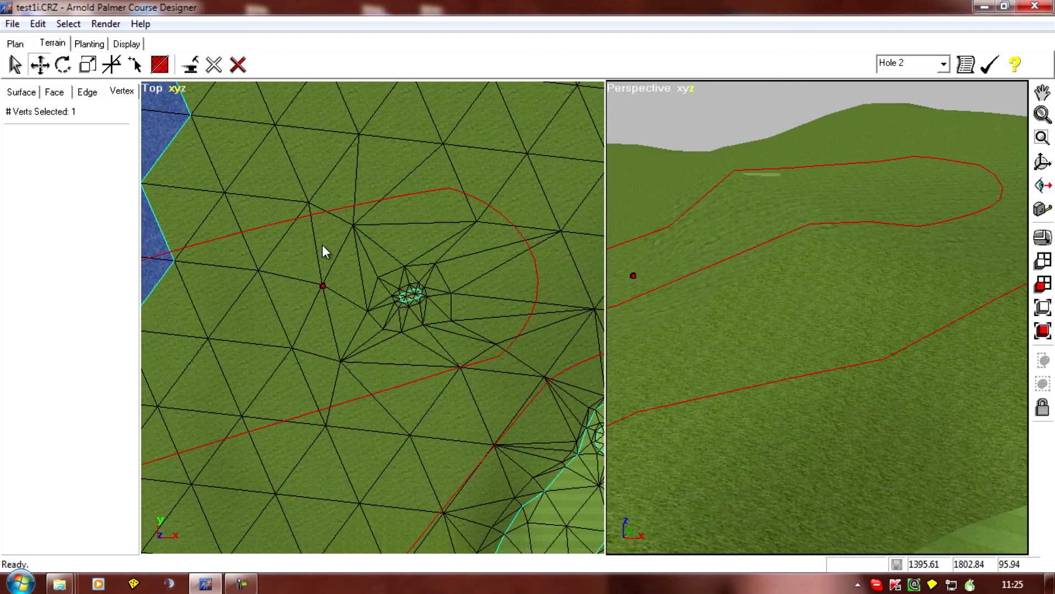
scroll(501, 385, "down", 2)
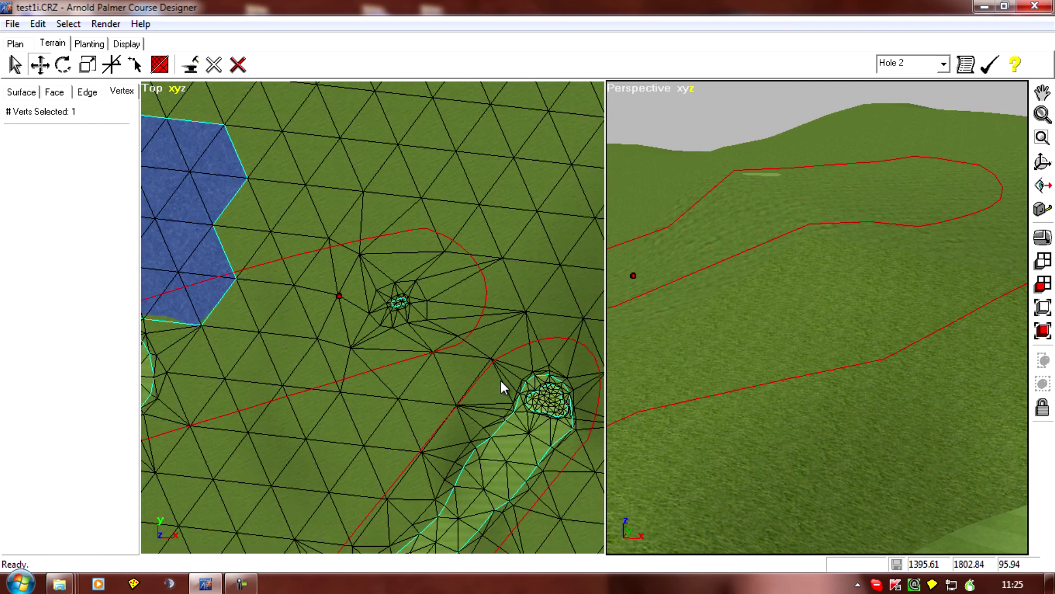
mouse_move(697, 346)
middle_mouse_down()
mouse_move(698, 407)
mouse_move(733, 290)
mouse_move(697, 384)
mouse_move(707, 282)
mouse_move(713, 347)
middle_mouse_up()
middle_click_drag(779, 403, 769, 374)
middle_click_drag(781, 416, 720, 241)
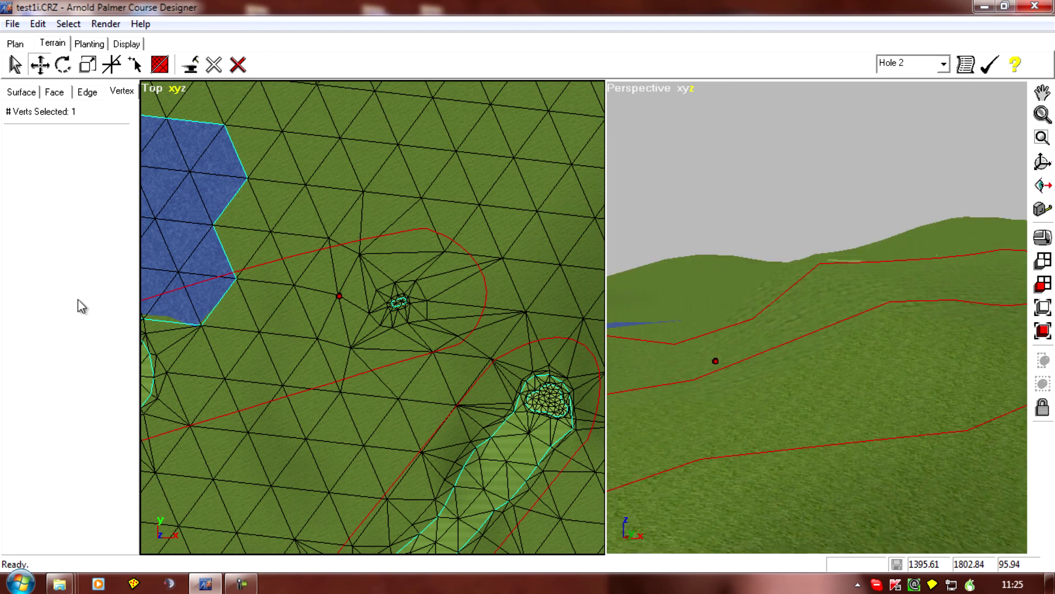
Box-select the tee-area vertices and drop the outlying strays until 32 remain.
left_click(117, 93)
left_click_drag(317, 250, 450, 351)
left_click_drag(687, 341, 747, 396)
left_click_drag(312, 324, 345, 358)
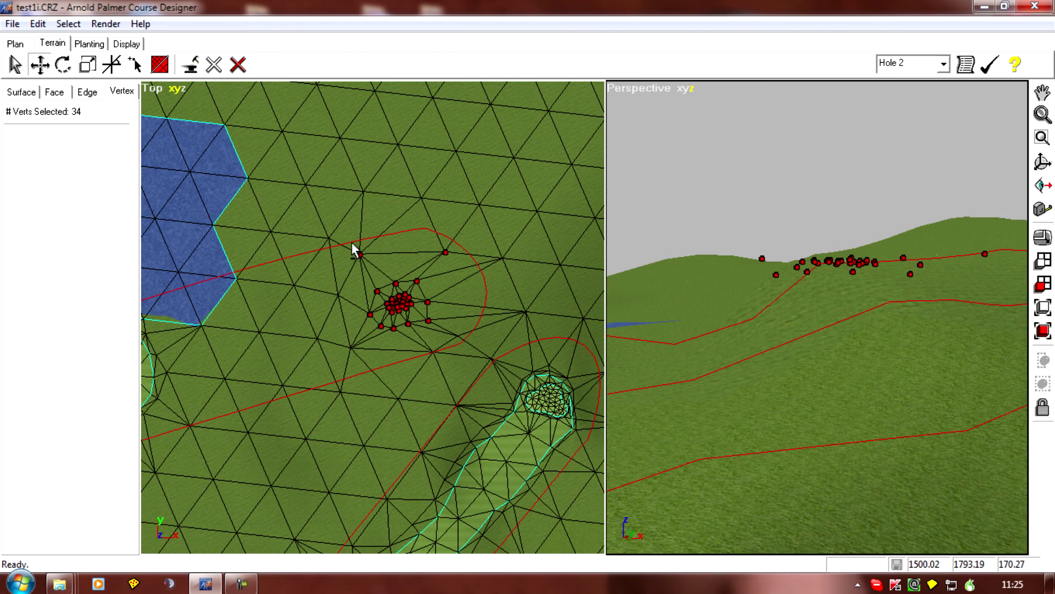
left_click_drag(368, 268, 368, 269)
left_click_drag(428, 236, 487, 299)
Lower the 32-vertex tee cluster to elevation 159.28, centred at 1499.70, 1788.06.
middle_click_drag(766, 346, 715, 451)
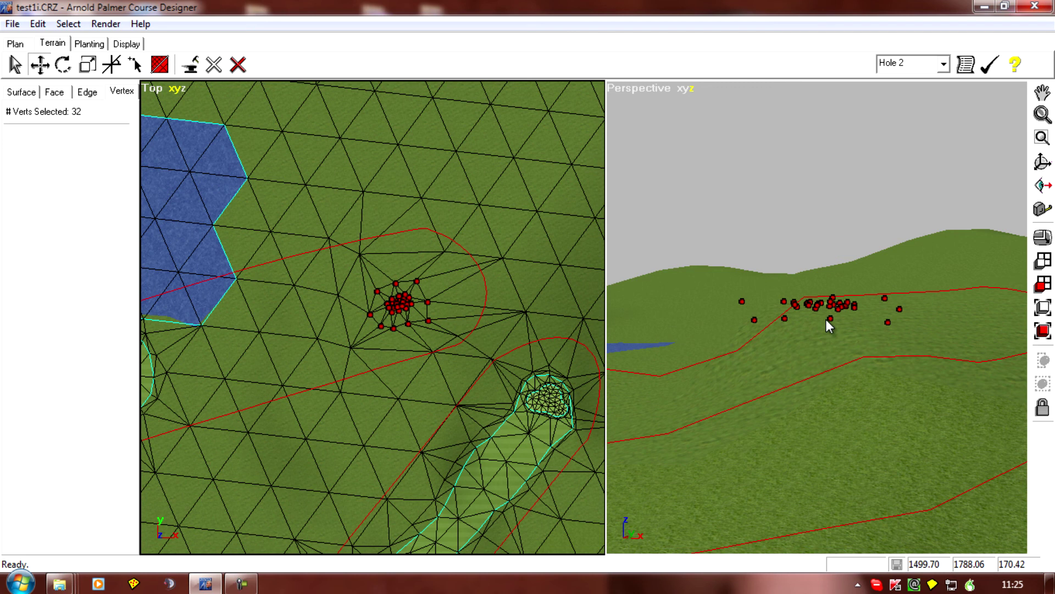
left_click_drag(832, 319, 825, 336)
middle_click_drag(758, 376, 753, 340)
middle_click_drag(724, 391, 938, 469)
Select three vertices left of the tee, raise them, then lower them slightly.
left_click_drag(850, 286, 896, 378)
middle_click_drag(896, 378, 892, 466)
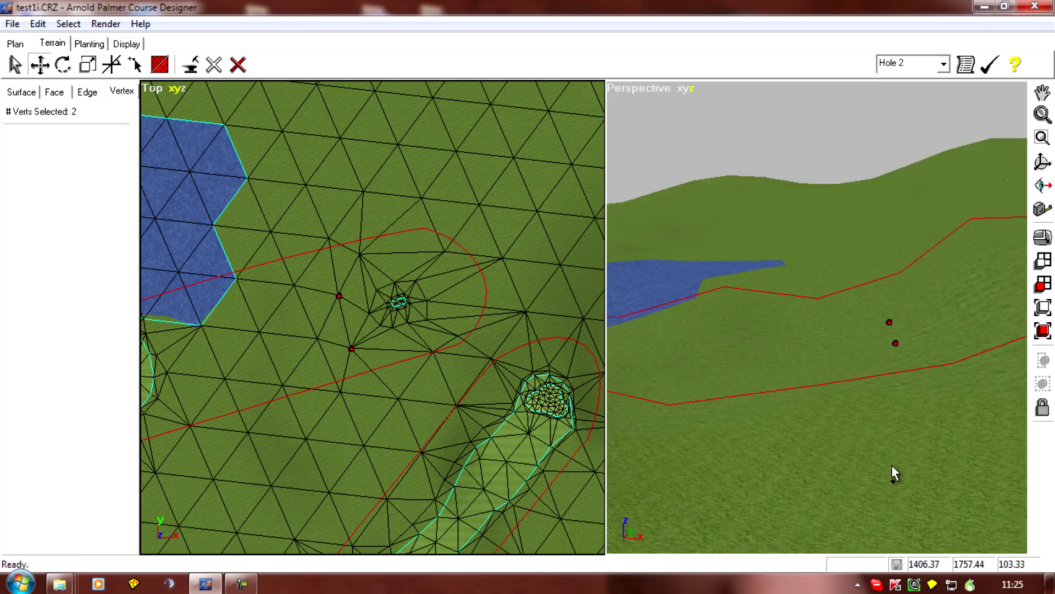
left_click(877, 268, "shift")
middle_click_drag(863, 305, 858, 412)
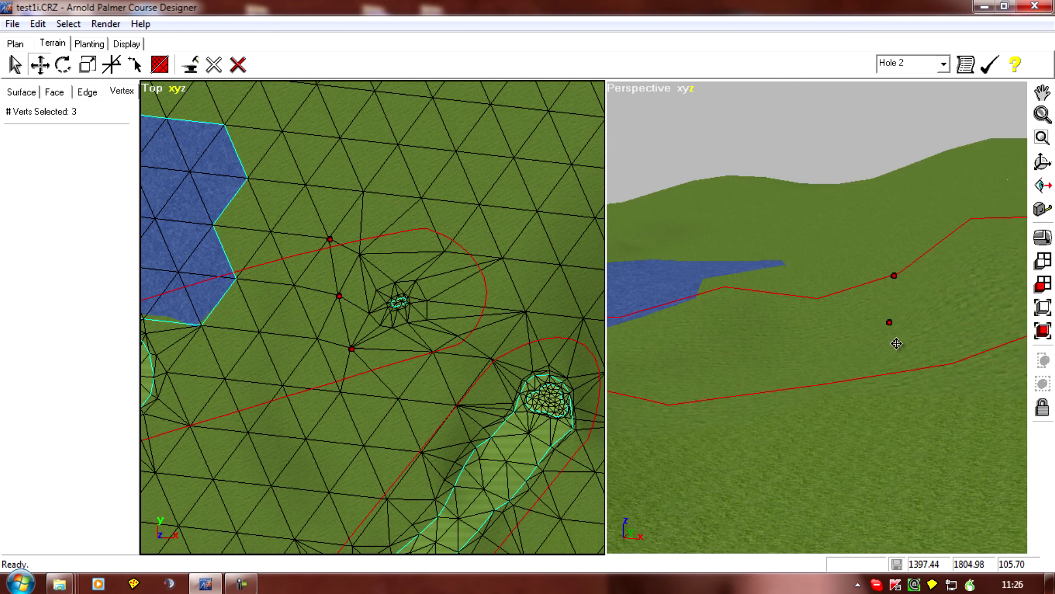
left_click_drag(896, 345, 885, 289)
middle_click_drag(885, 289, 906, 357)
left_click_drag(899, 289, 905, 323)
middle_click_drag(905, 323, 803, 273)
Raise three more hill vertices and move one to 1339.71, 1991.75, elevation 135.57.
left_click_drag(783, 274, 850, 429)
middle_click_drag(808, 443, 772, 446)
left_click(825, 376, "ctrl")
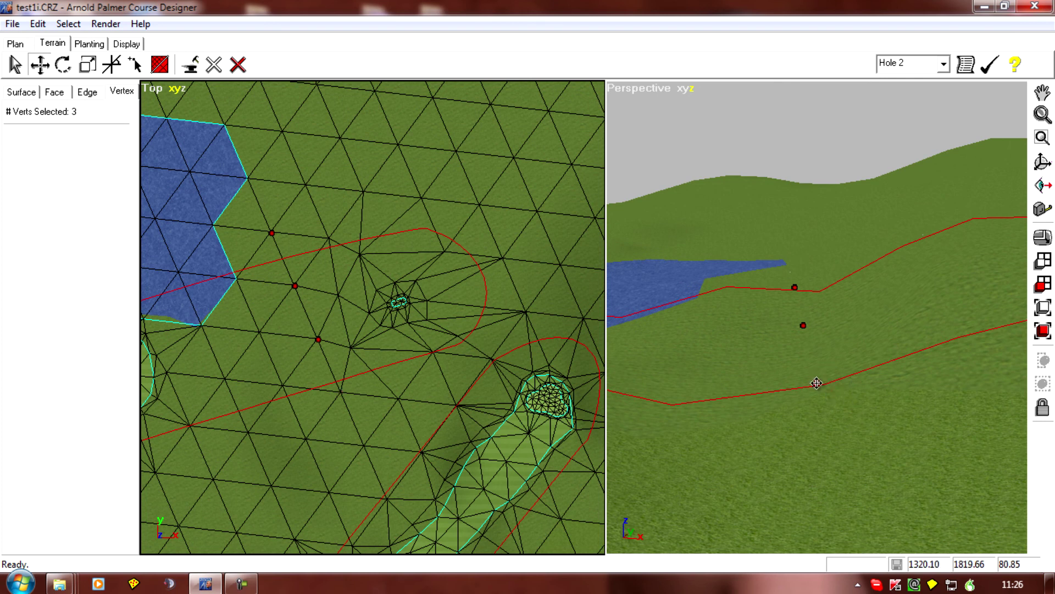
left_click_drag(817, 382, 813, 345)
middle_click_drag(799, 367, 753, 295)
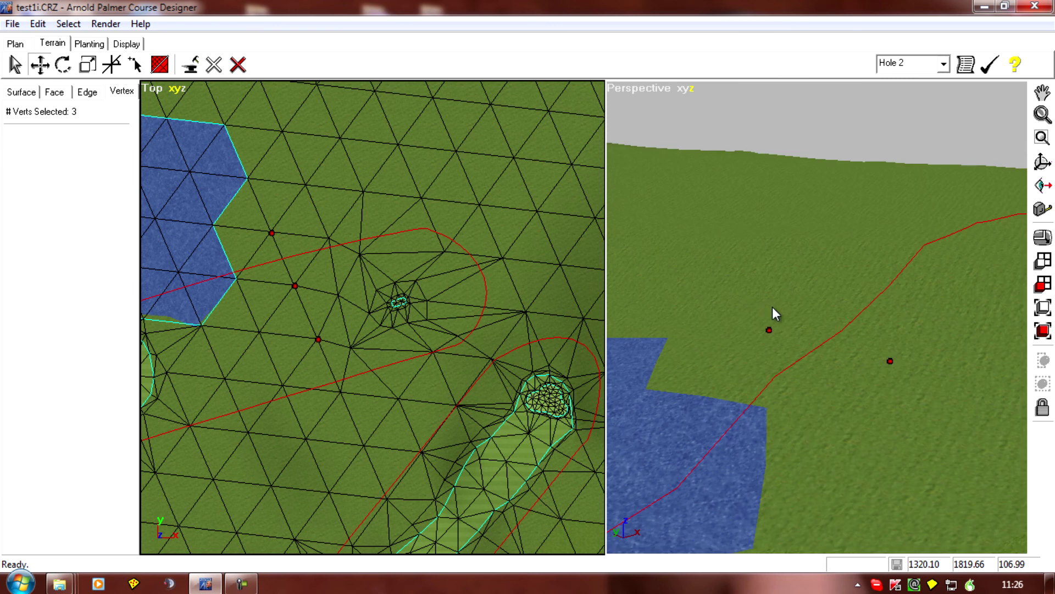
left_click_drag(771, 306, 770, 278)
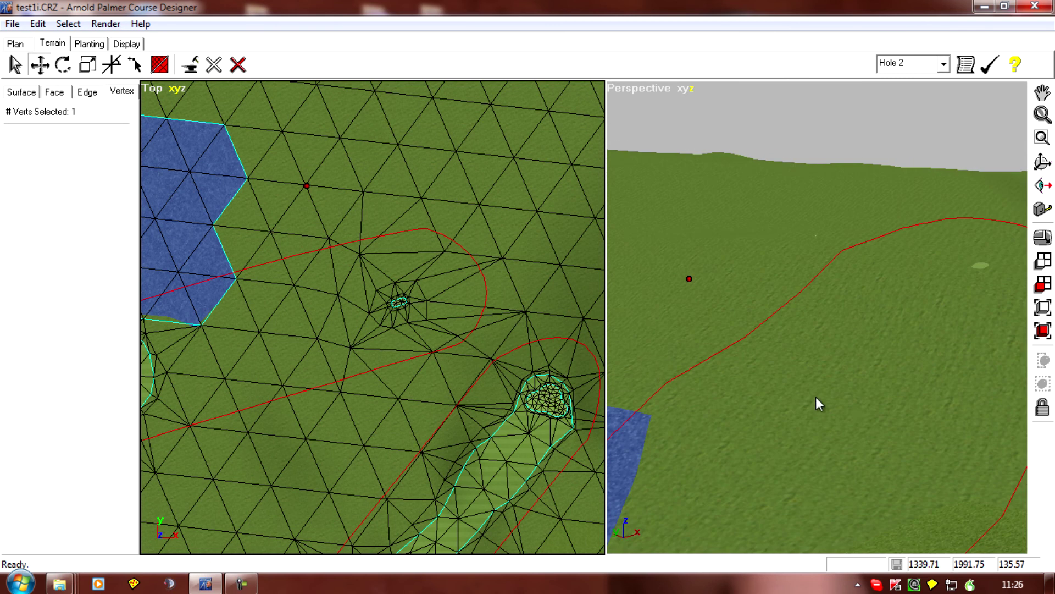